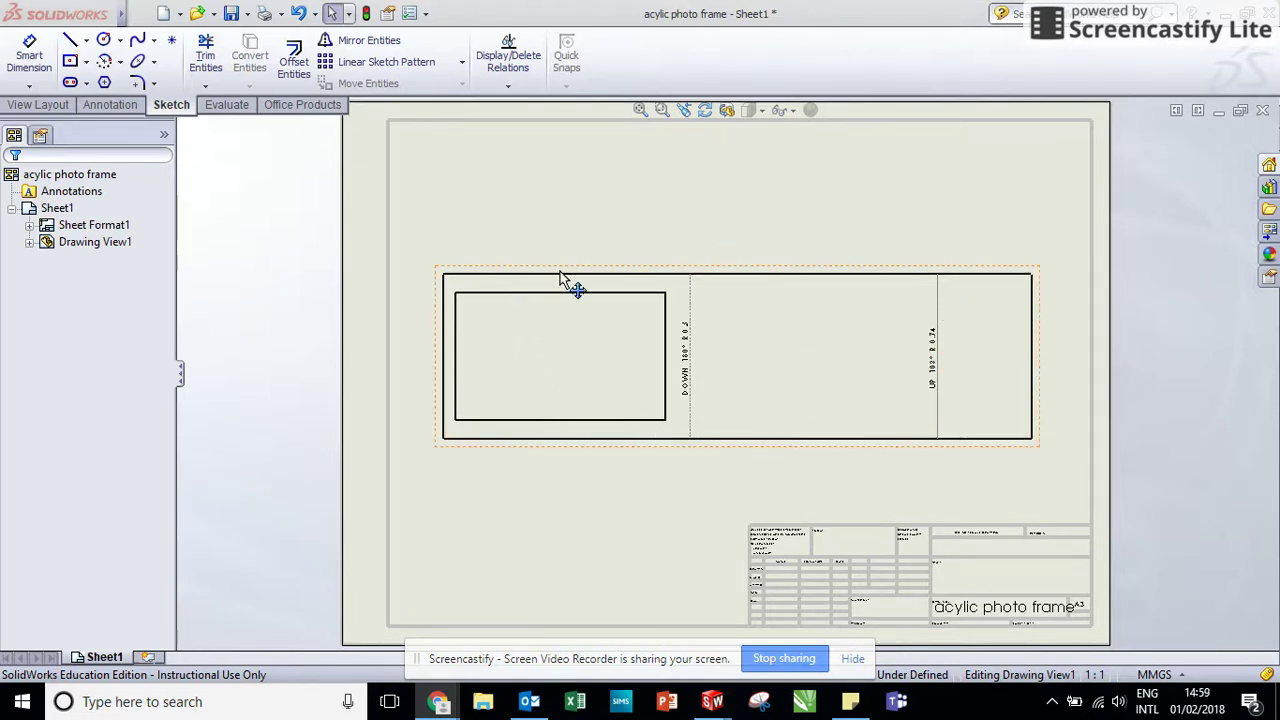
Save the drawing as Dxf (*.dxf), replacing the acylic photo frame file, then launch CorelDRAW X7.
click(248, 14)
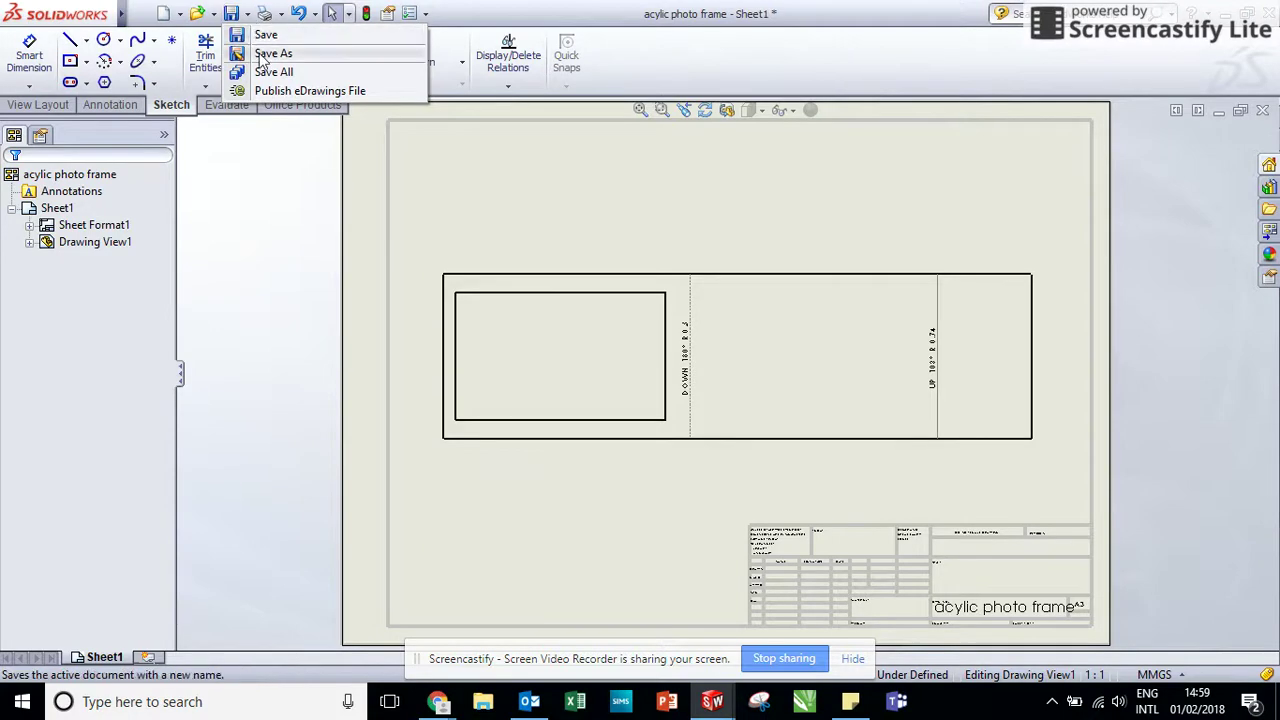
click(263, 54)
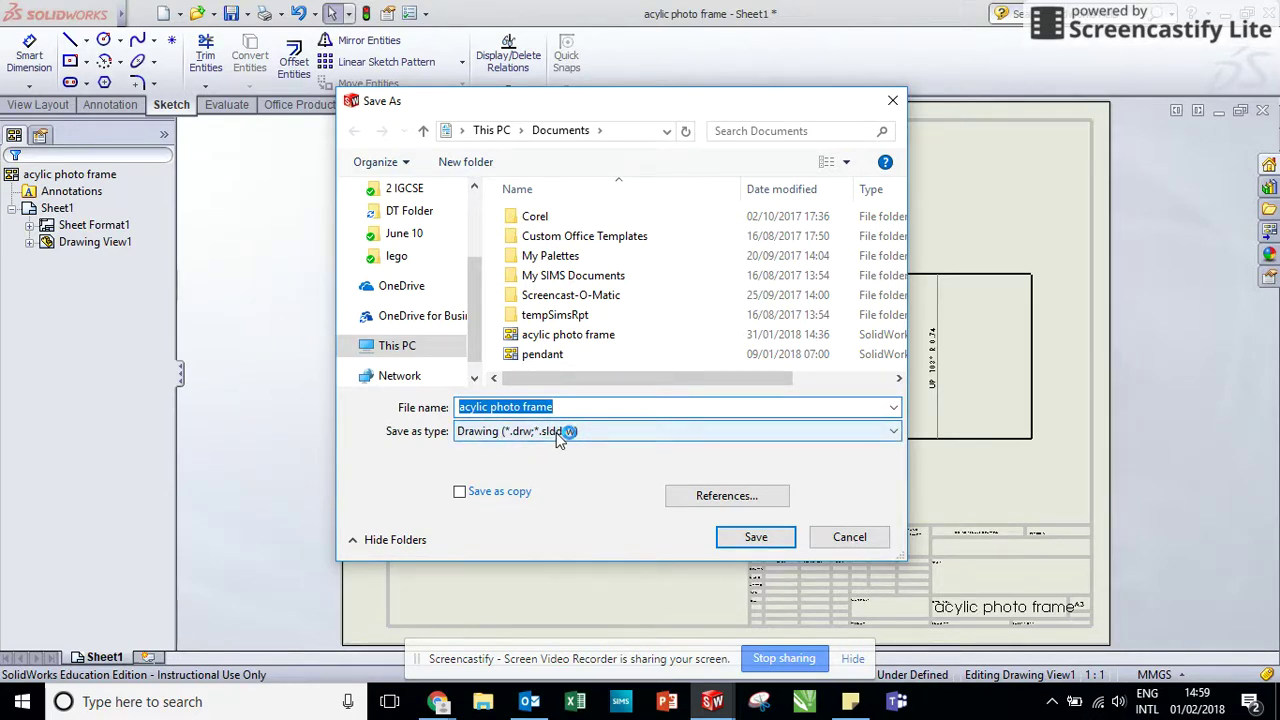
click(893, 431)
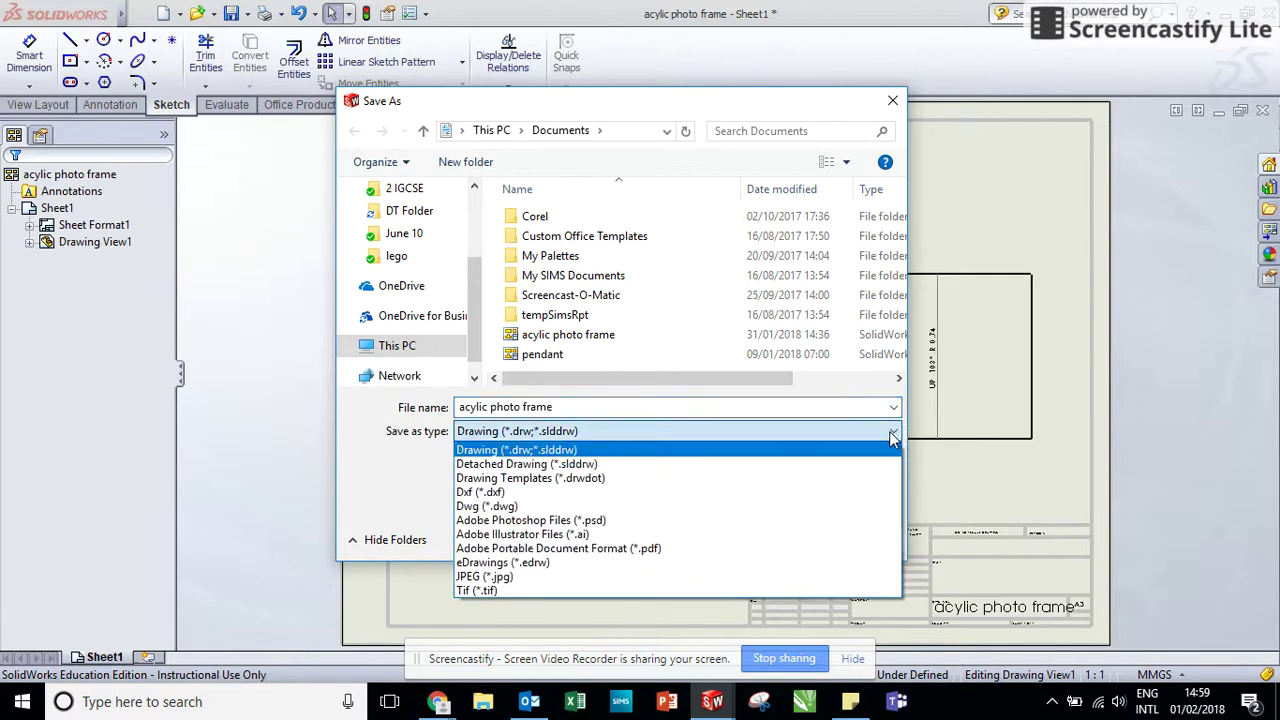
click(504, 495)
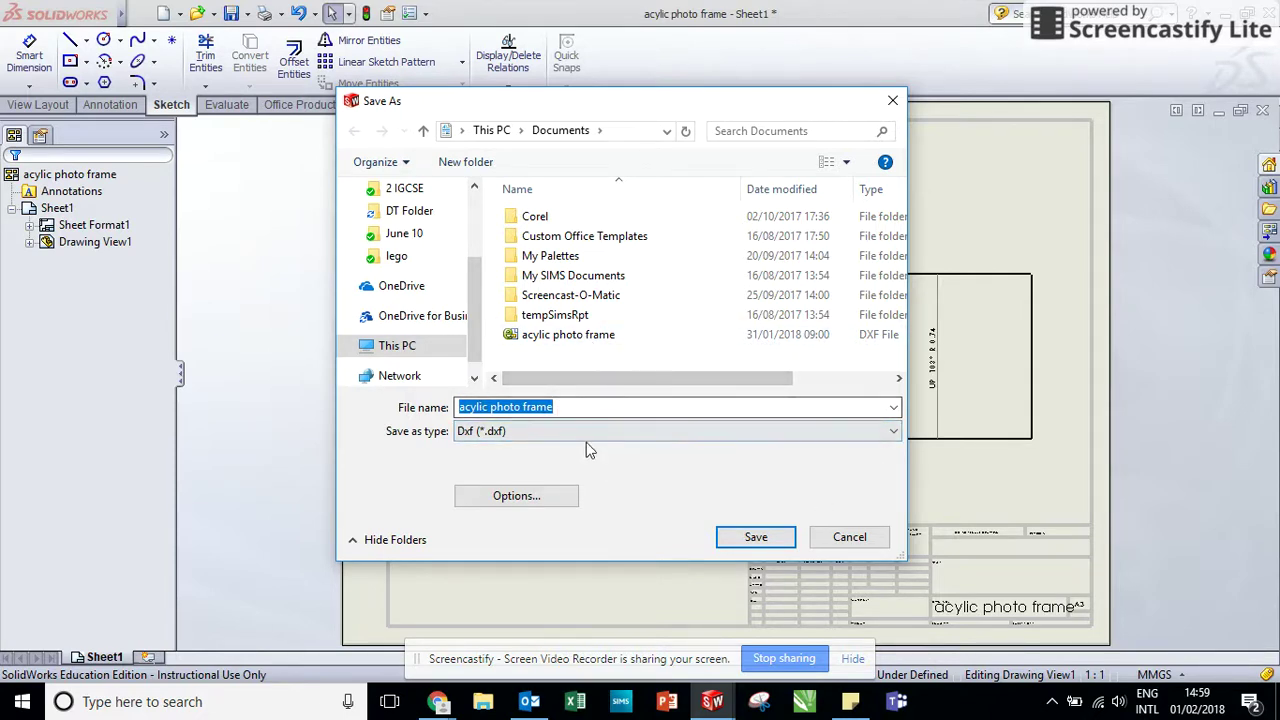
click(600, 336)
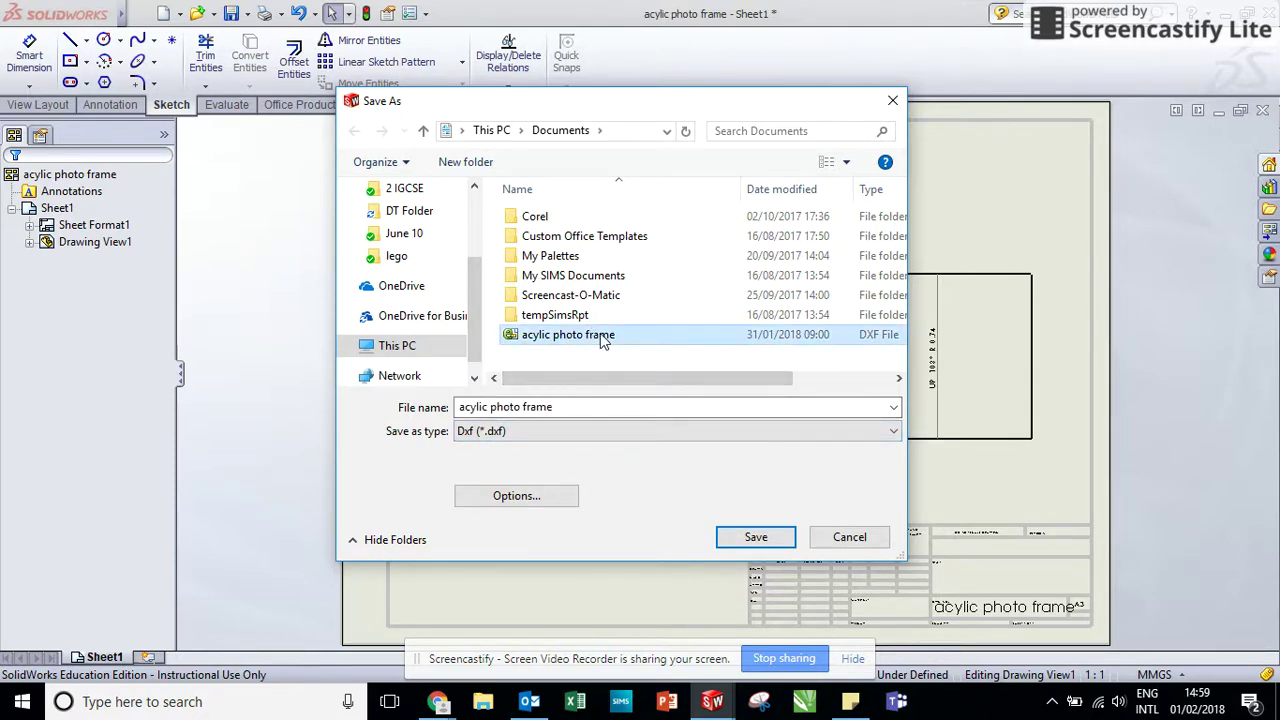
click(778, 540)
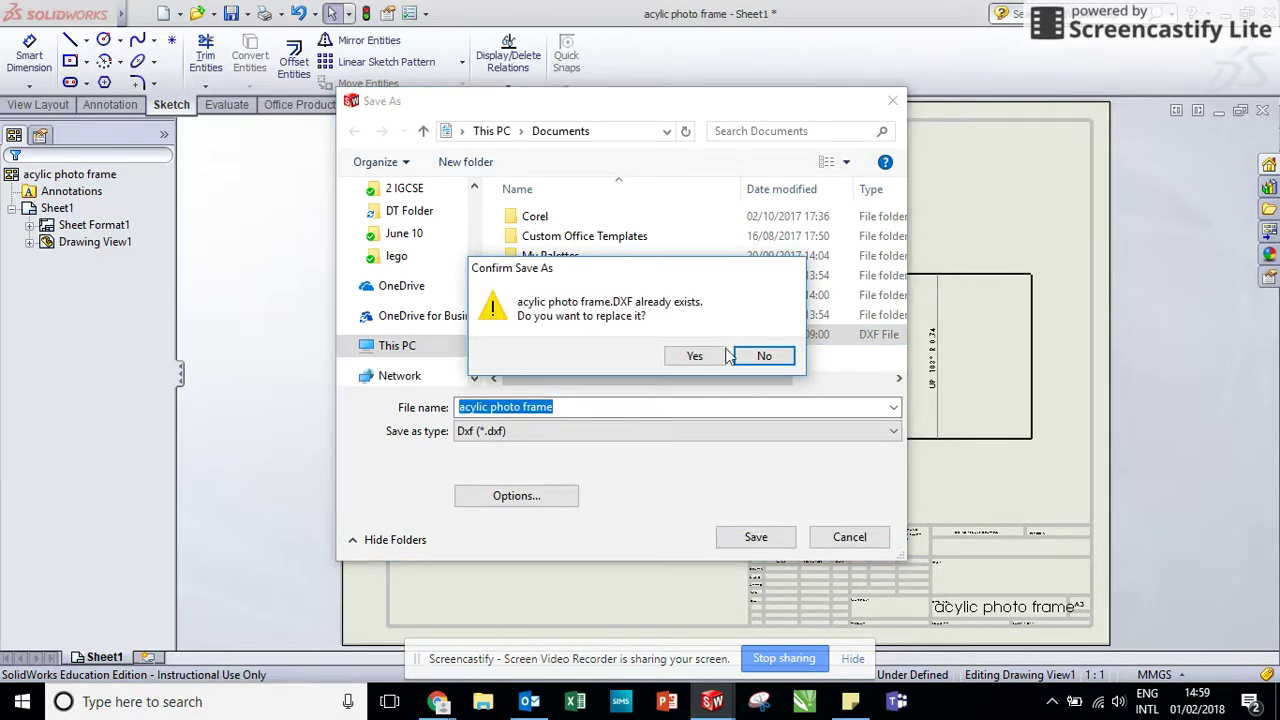
click(694, 356)
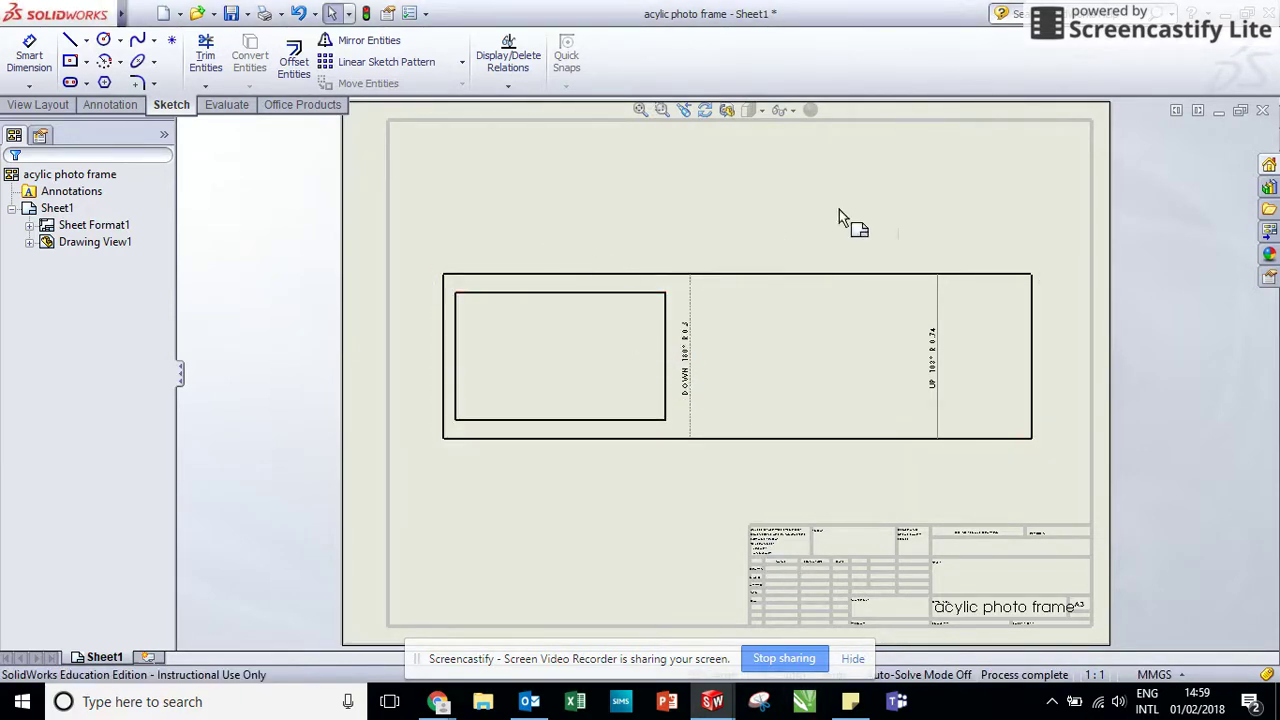
click(806, 700)
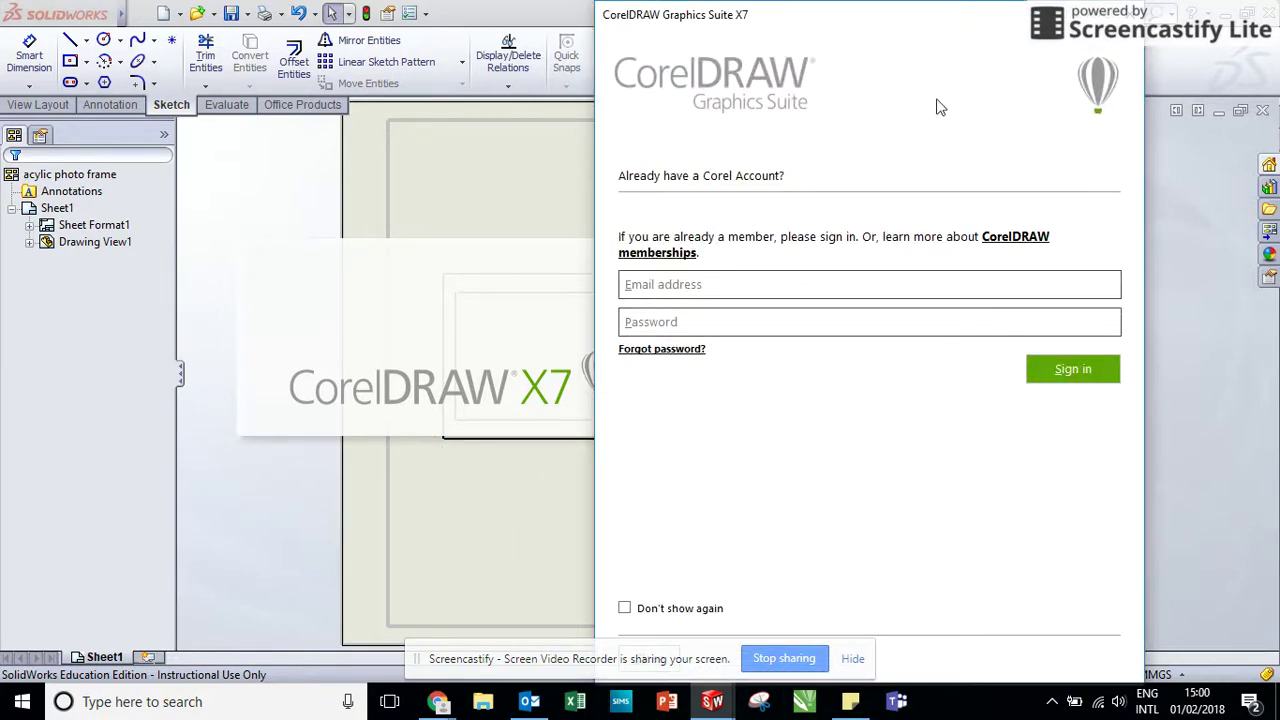
Cancel the Corel account sign-in prompt and close the Welcome Screen.
click(1132, 14)
click(616, 418)
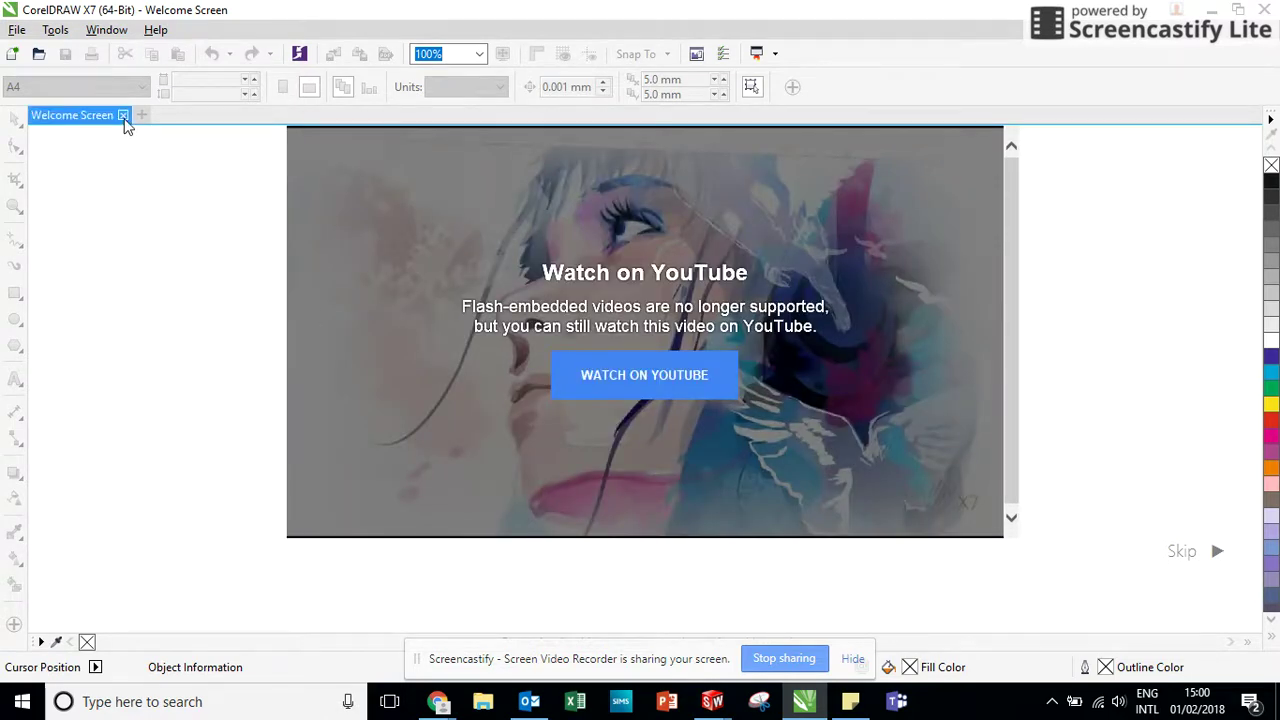
click(122, 116)
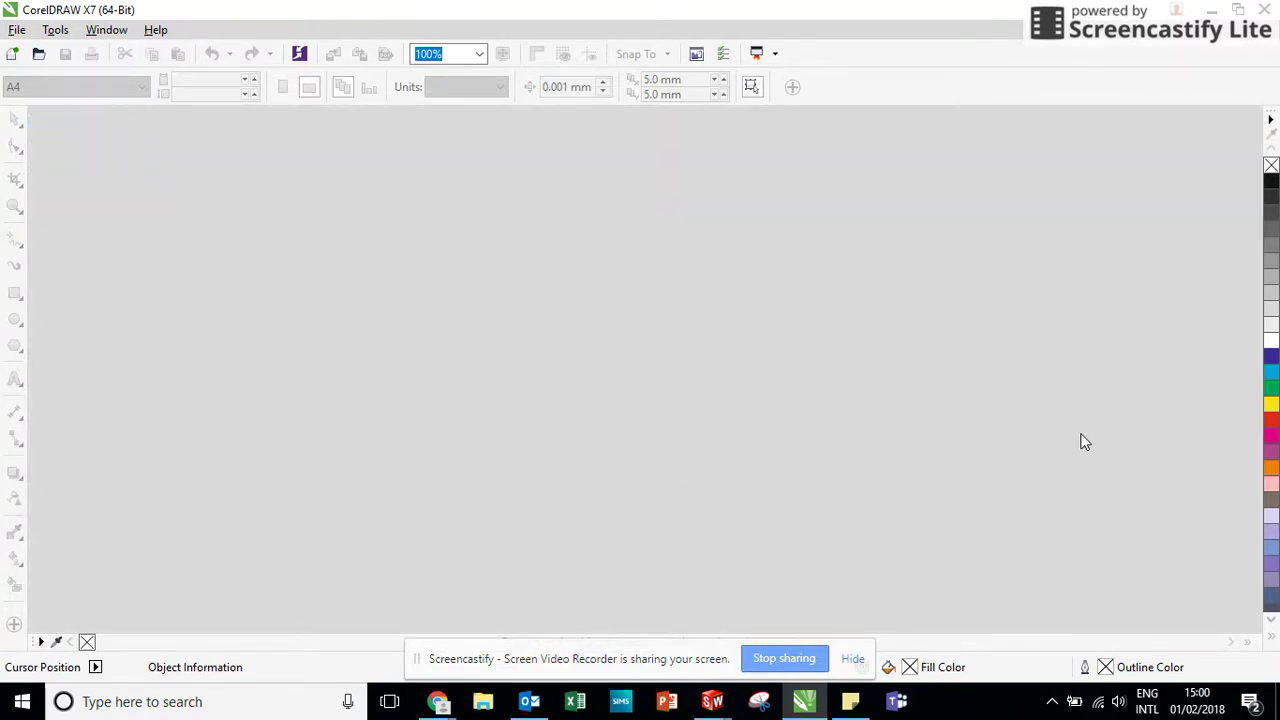
click(20, 31)
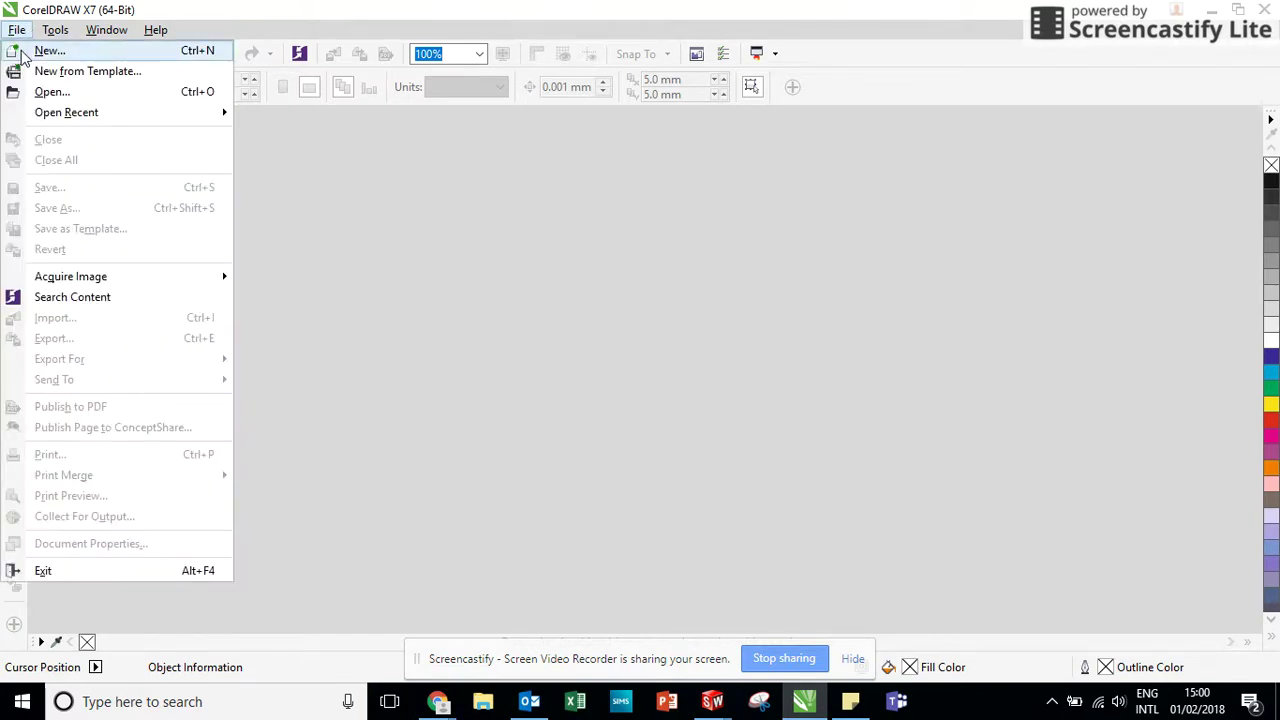
Start a new A3 document in landscape orientation, 420 × 297 mm.
click(22, 52)
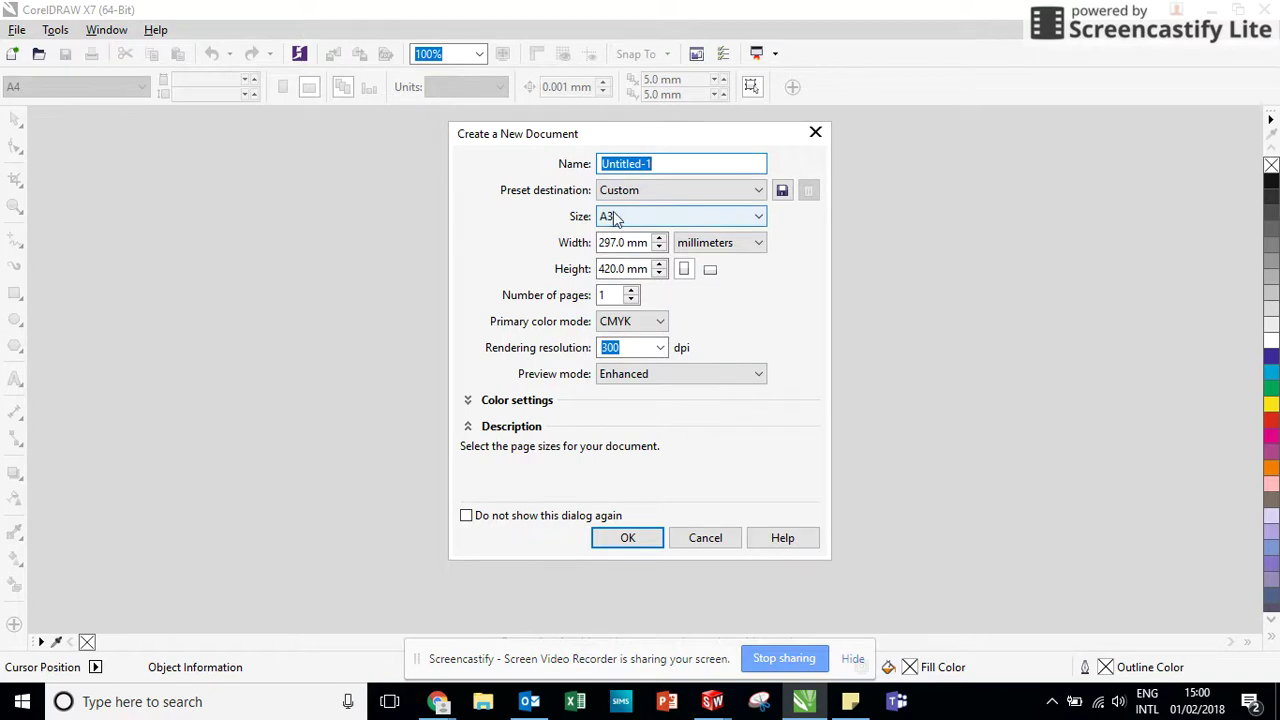
click(710, 270)
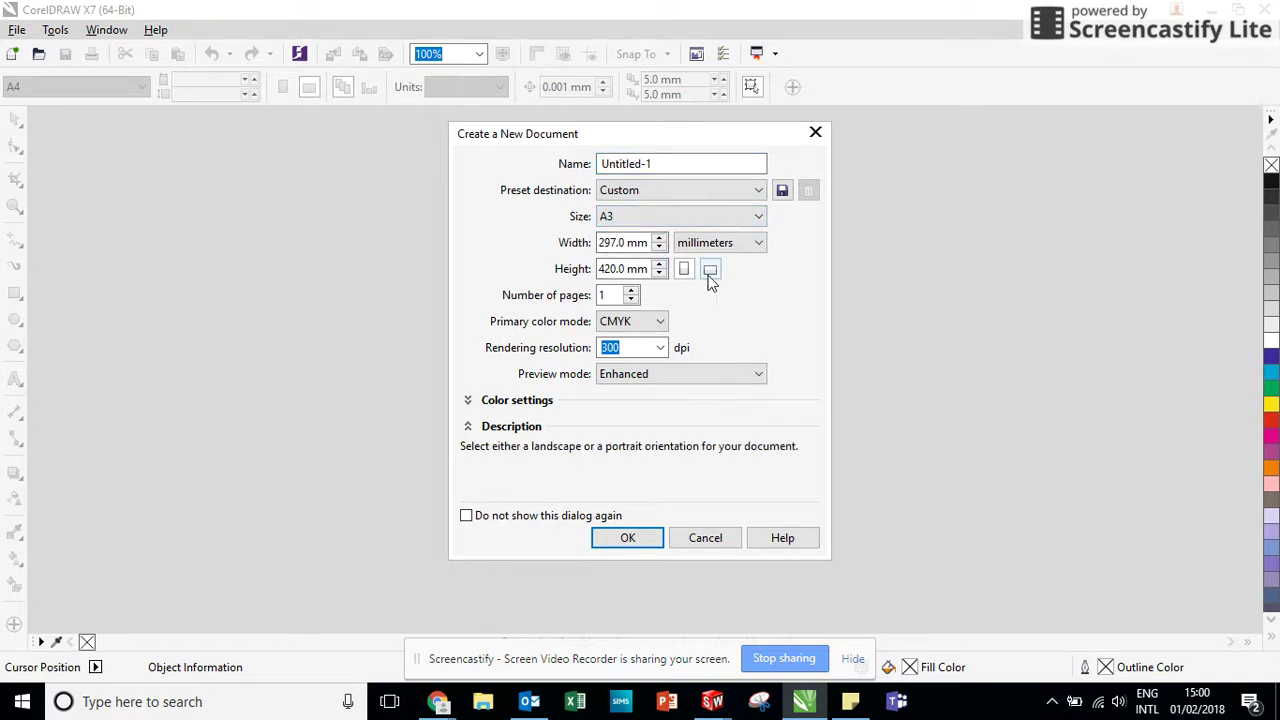
click(656, 545)
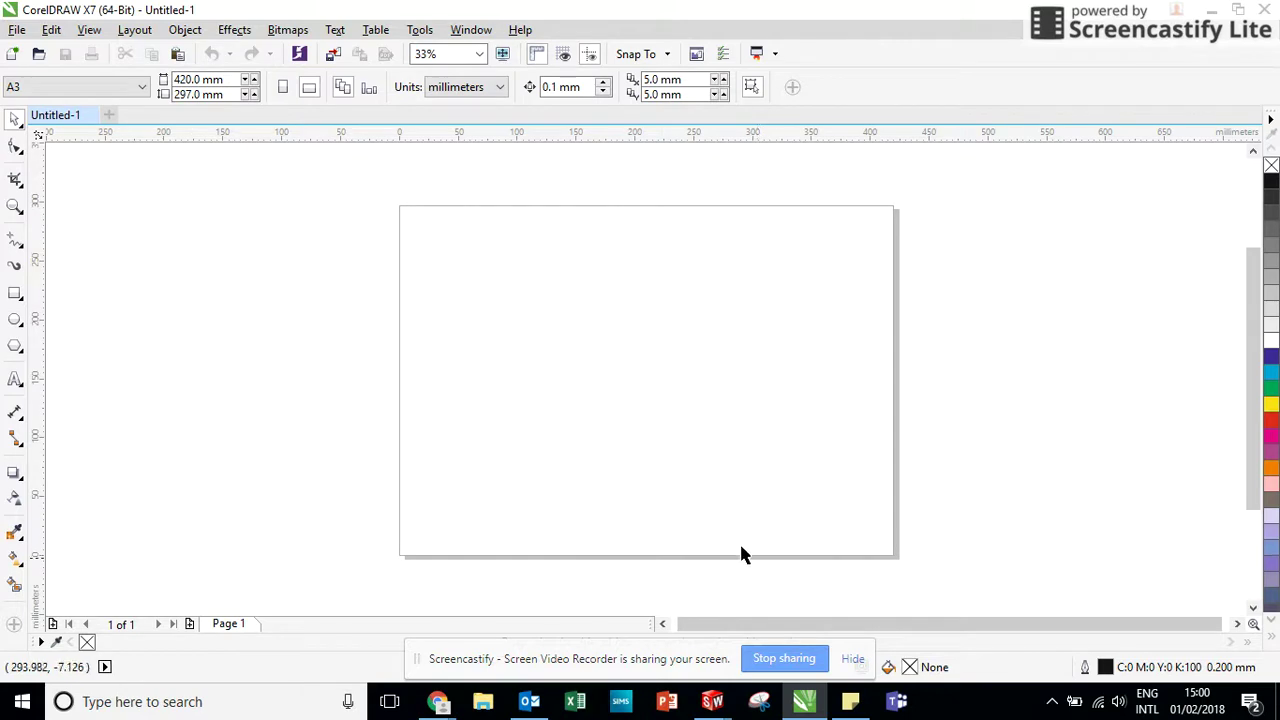
click(17, 30)
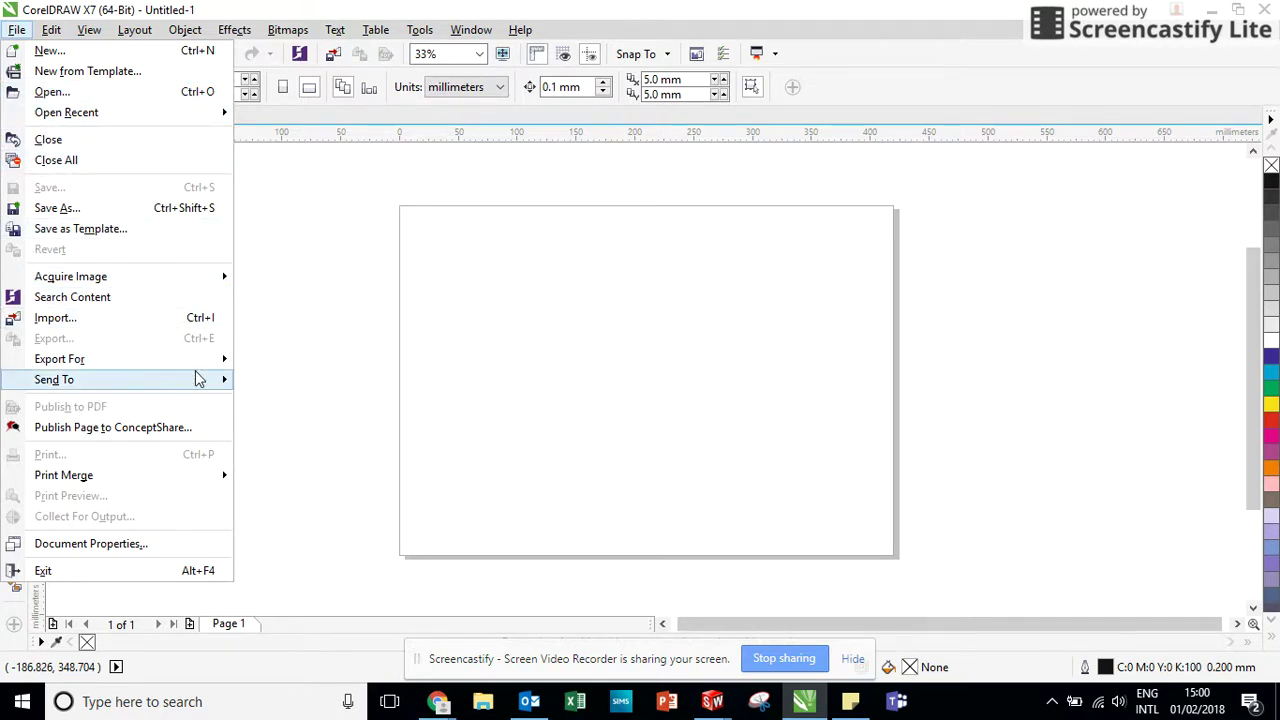
Choose the acylic photo frame DXF from Documents for import.
mouse_move(176, 358)
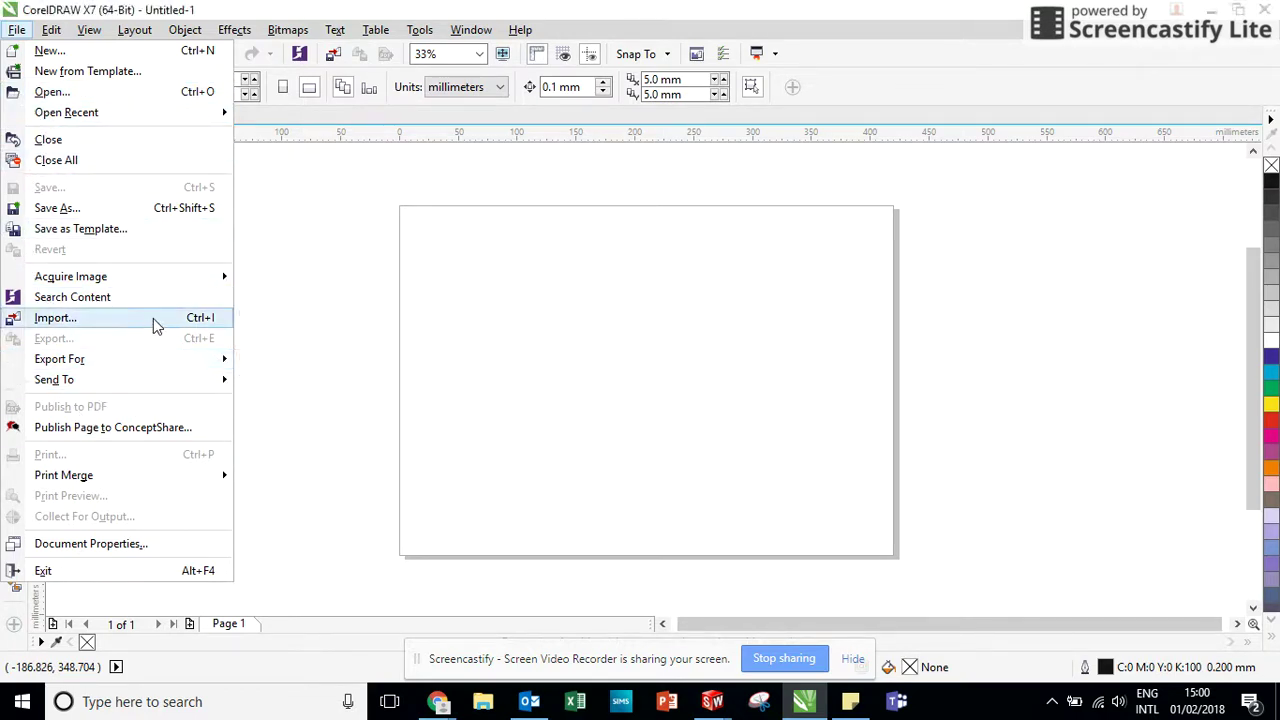
click(72, 327)
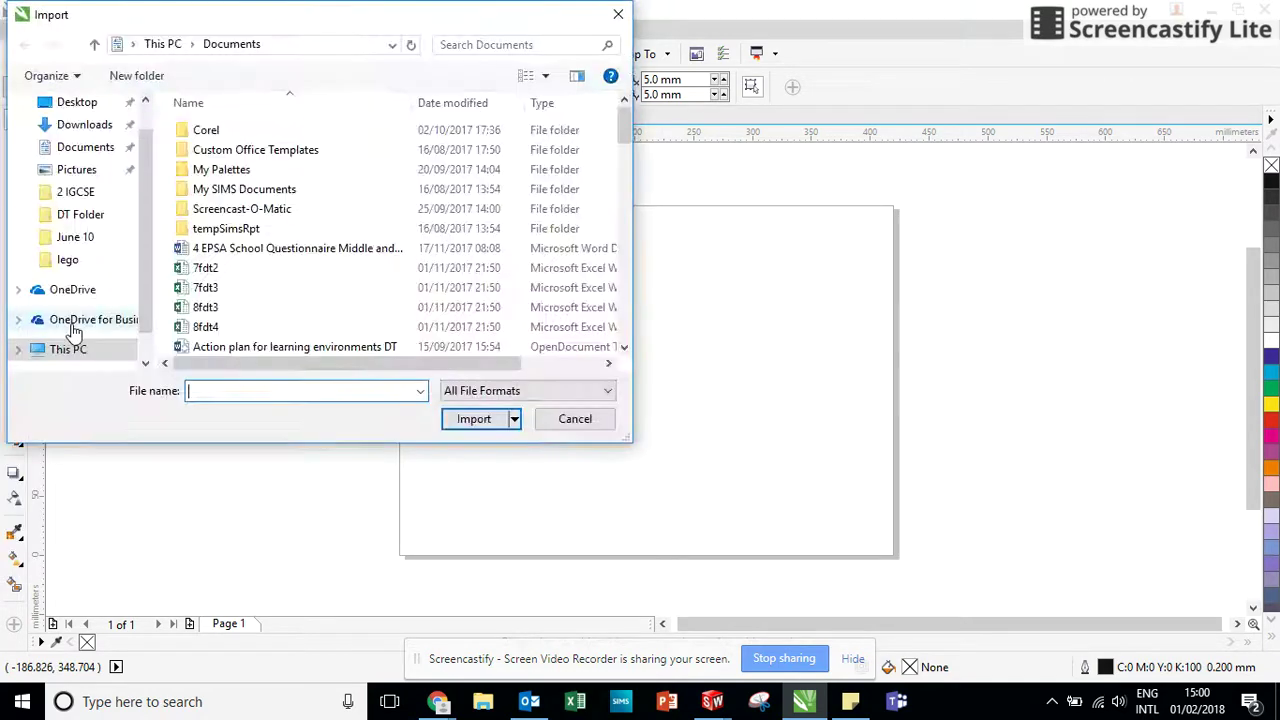
click(98, 150)
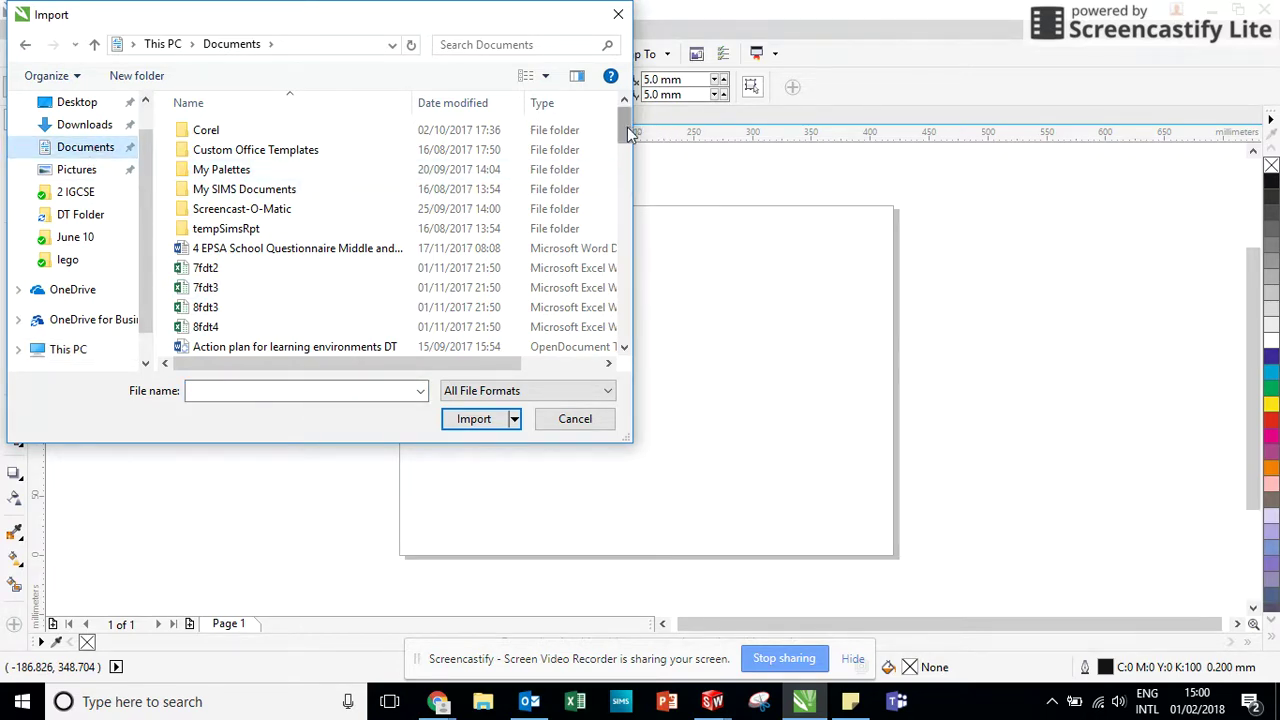
drag(630, 126, 630, 167)
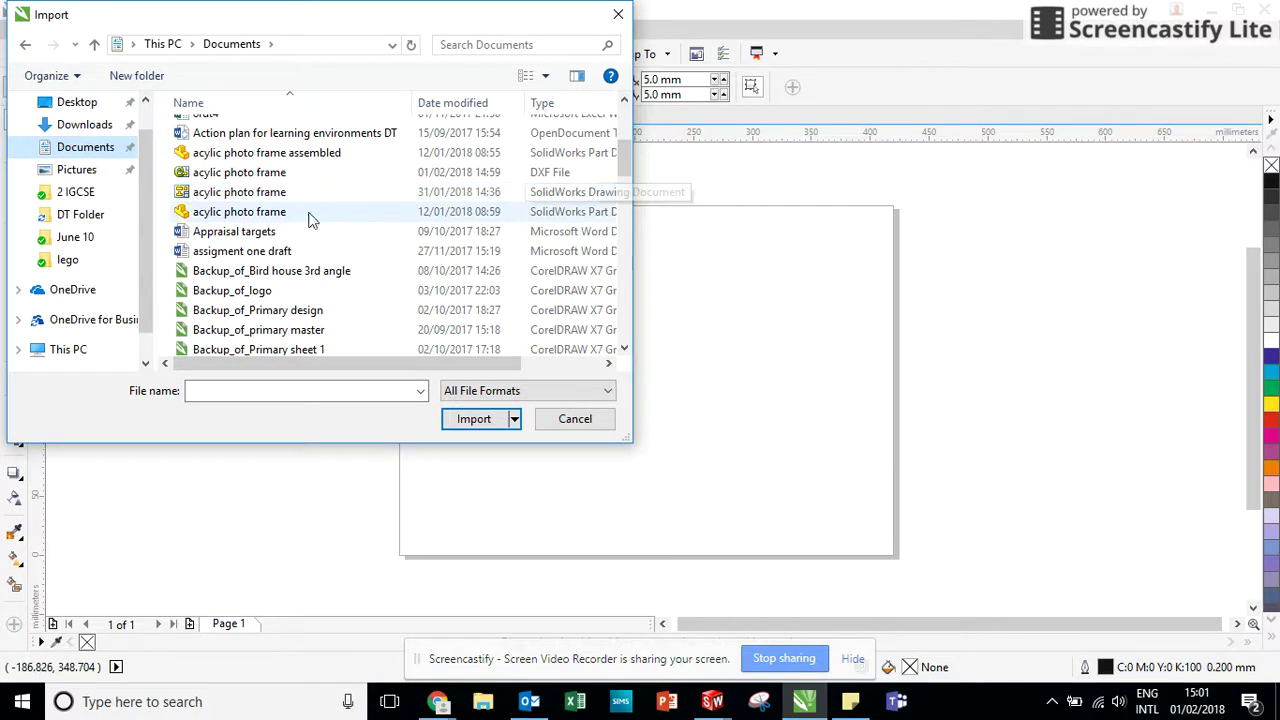
click(238, 177)
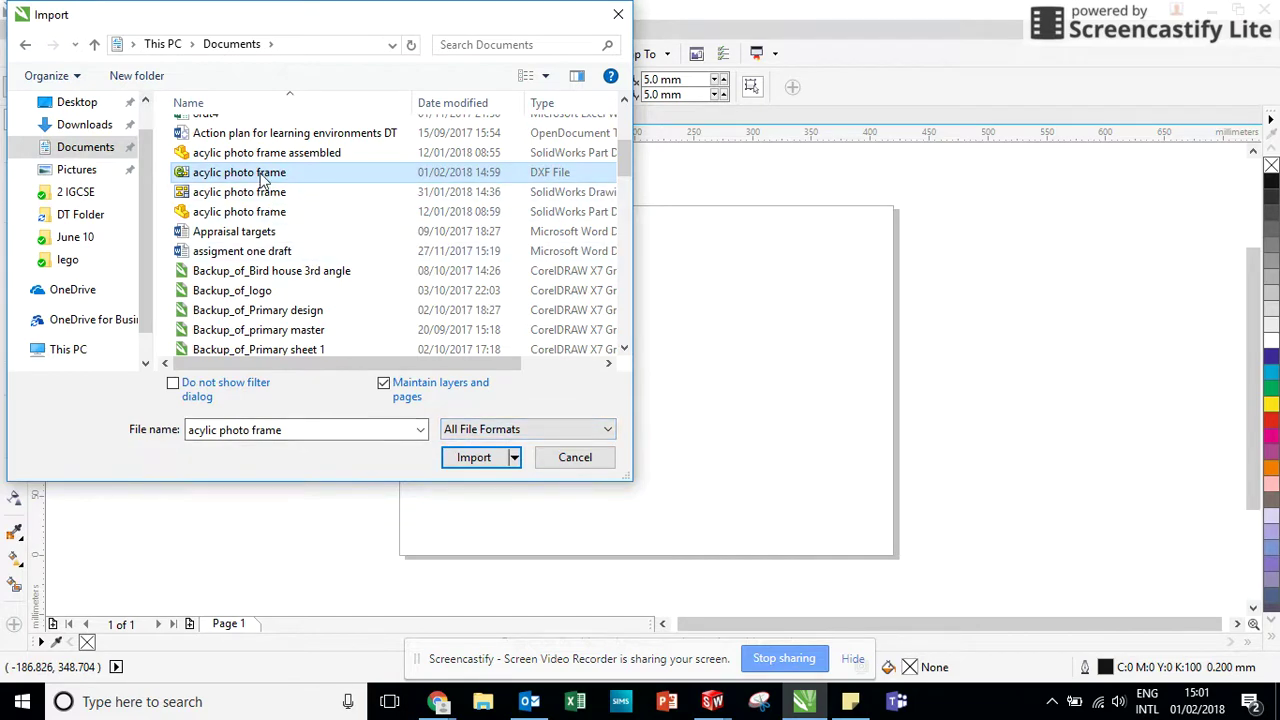
click(484, 461)
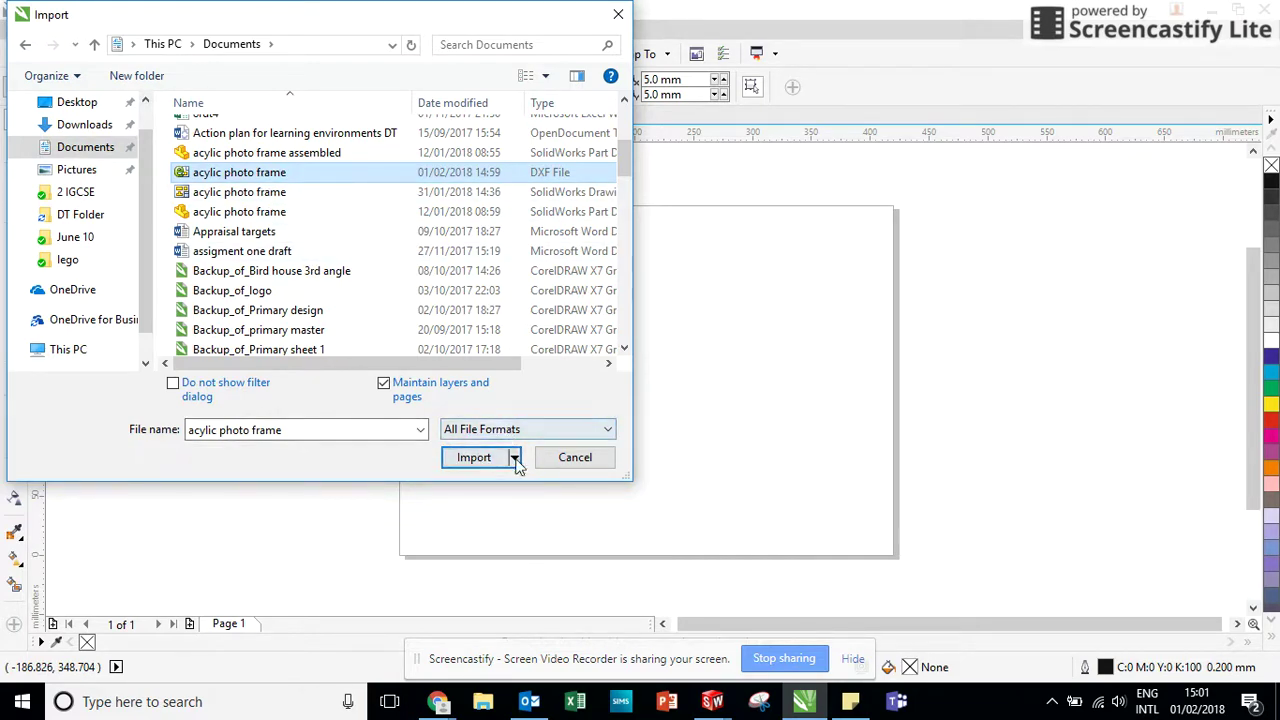
click(476, 458)
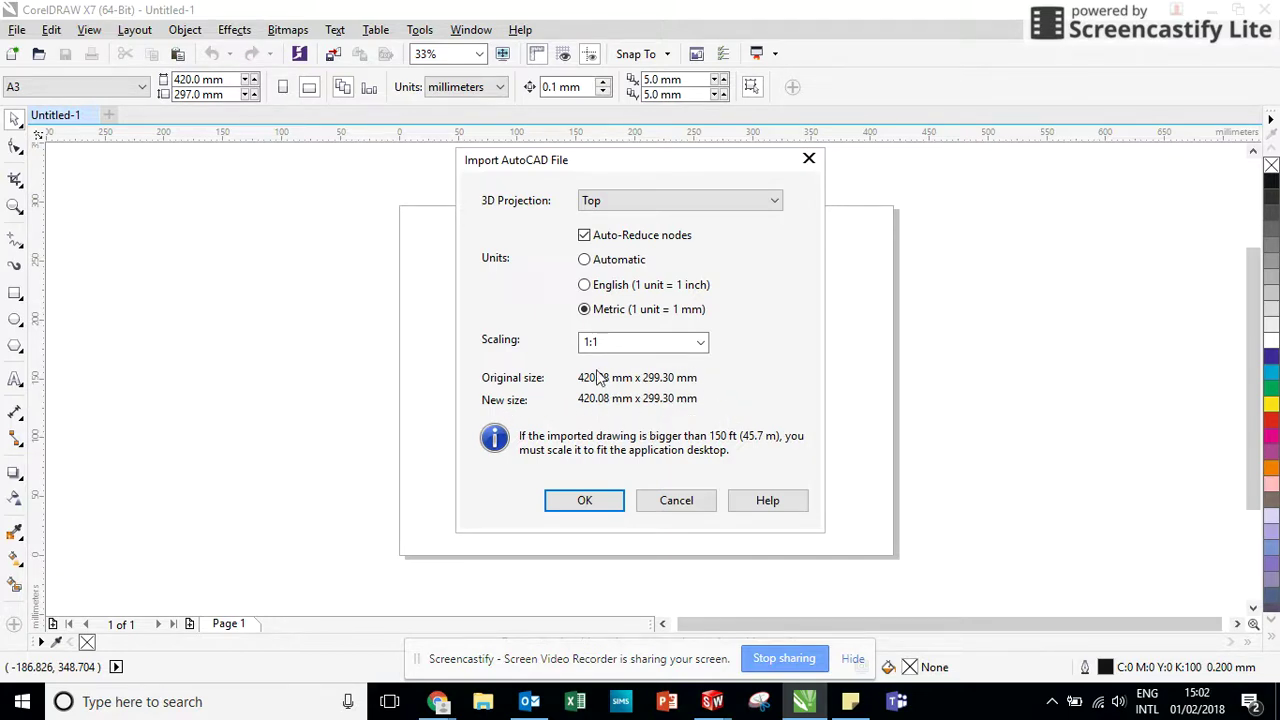
Keep metric units at 1:1 scale and substitute Arial-Normal for the missing TXT-Normal font.
click(585, 500)
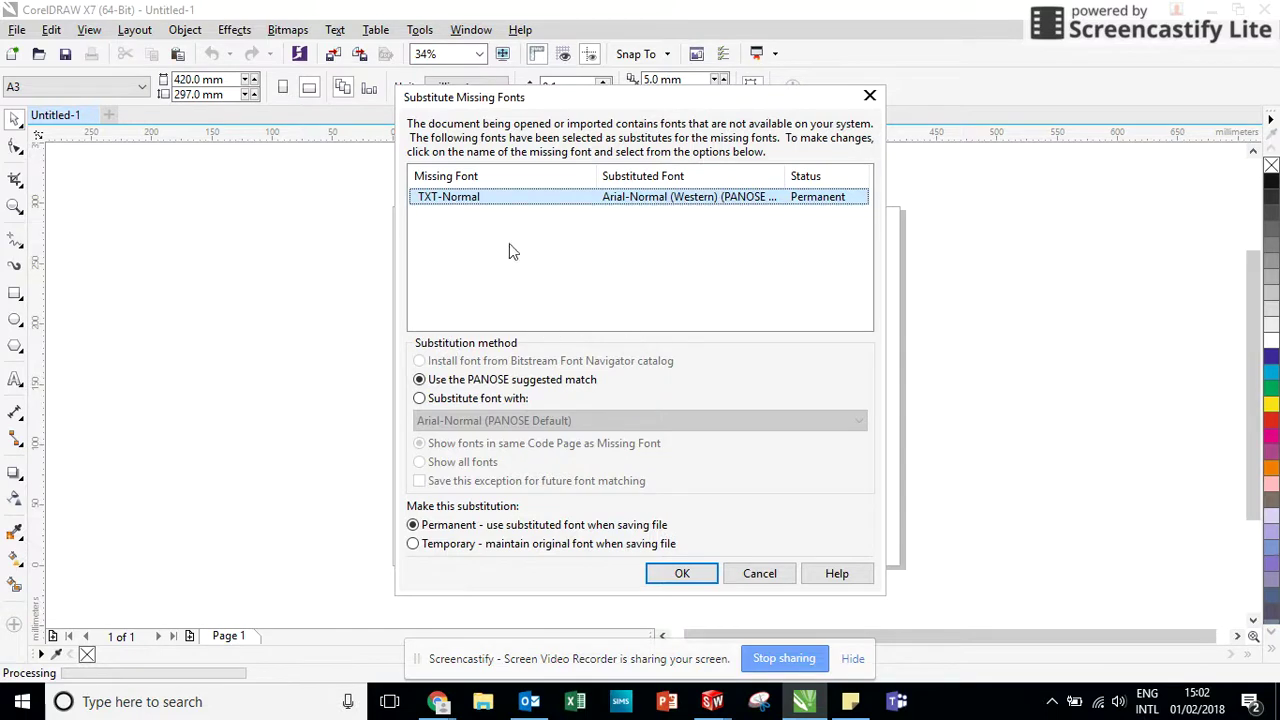
click(684, 574)
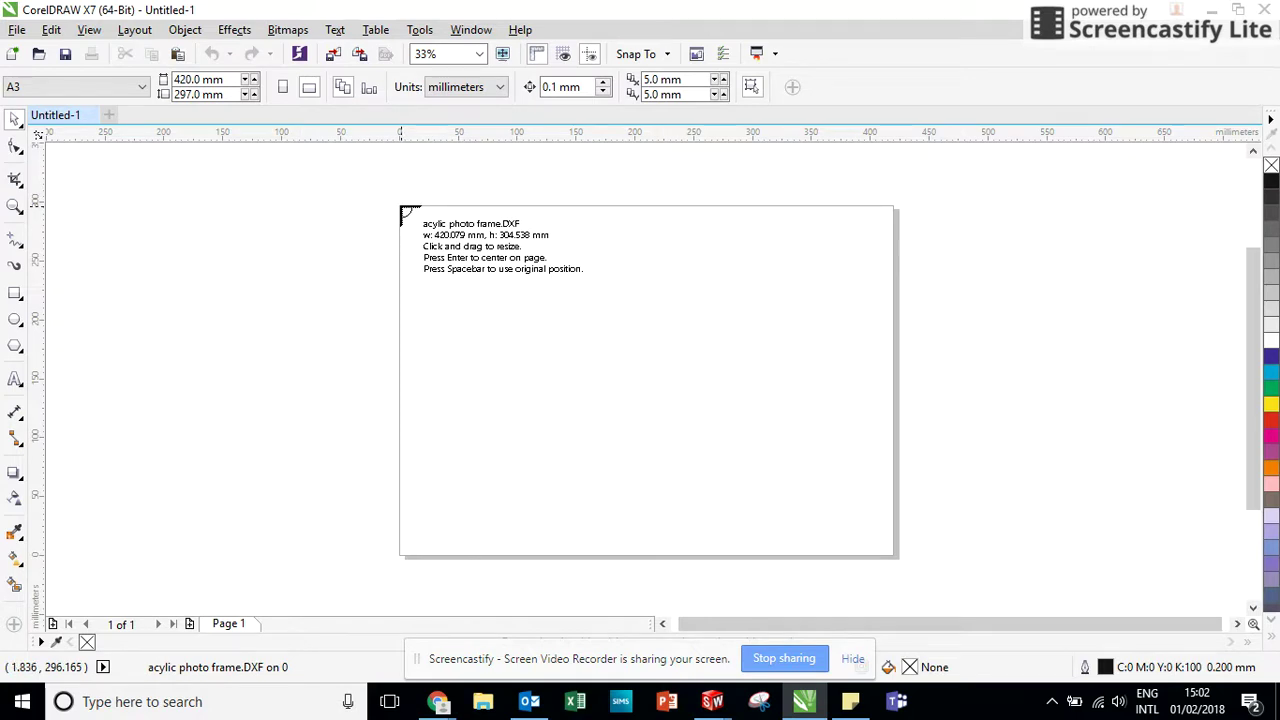
Place the frame at the page's top-left, then import the DXF again at 1:1 beside the page.
click(401, 209)
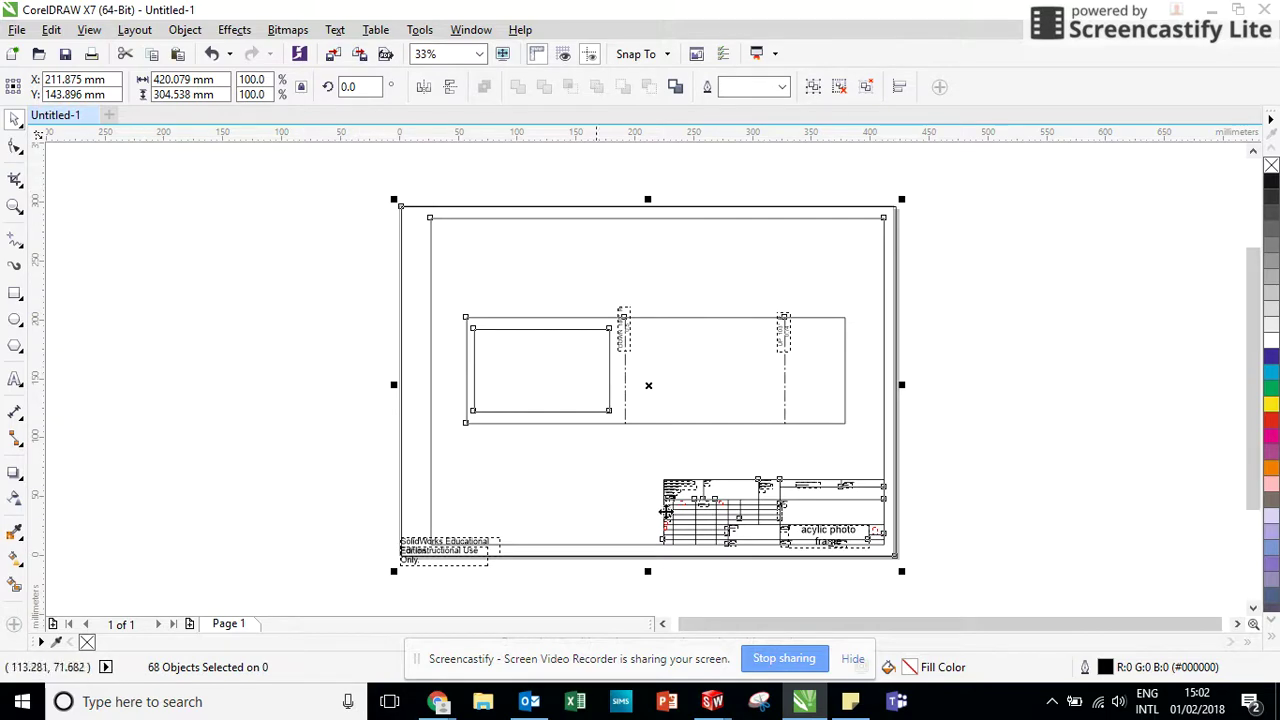
click(17, 29)
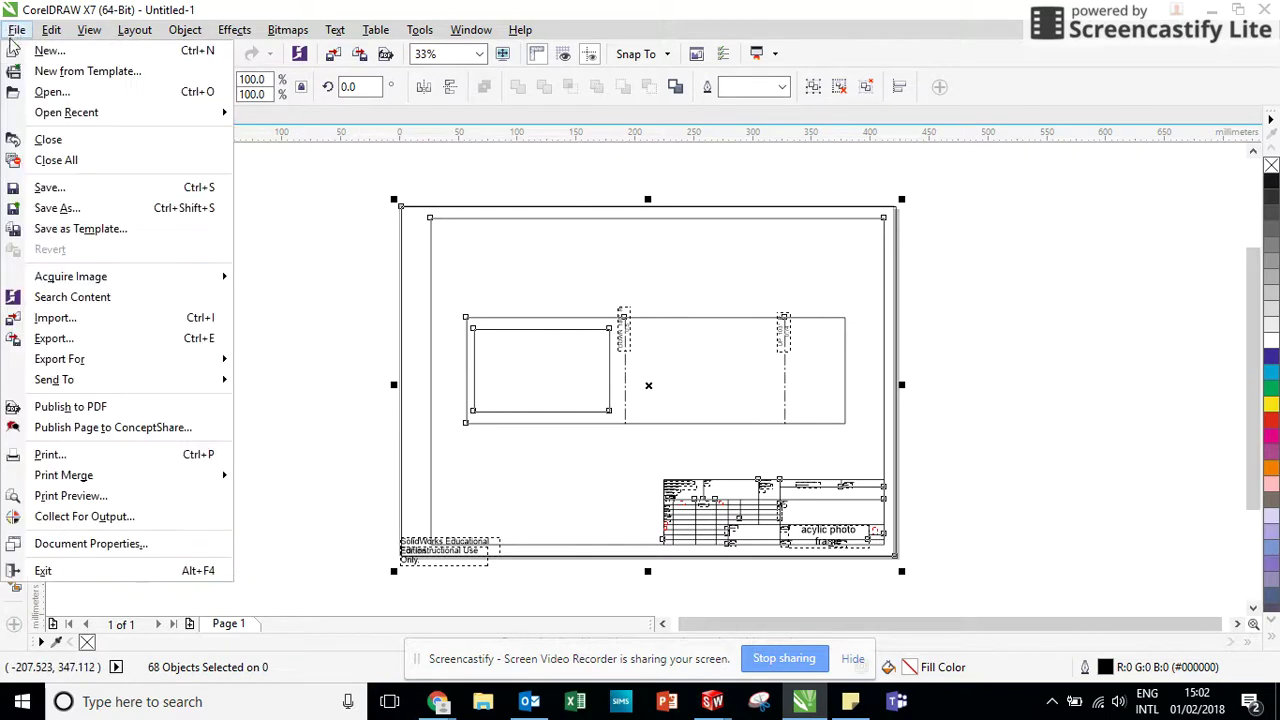
click(128, 320)
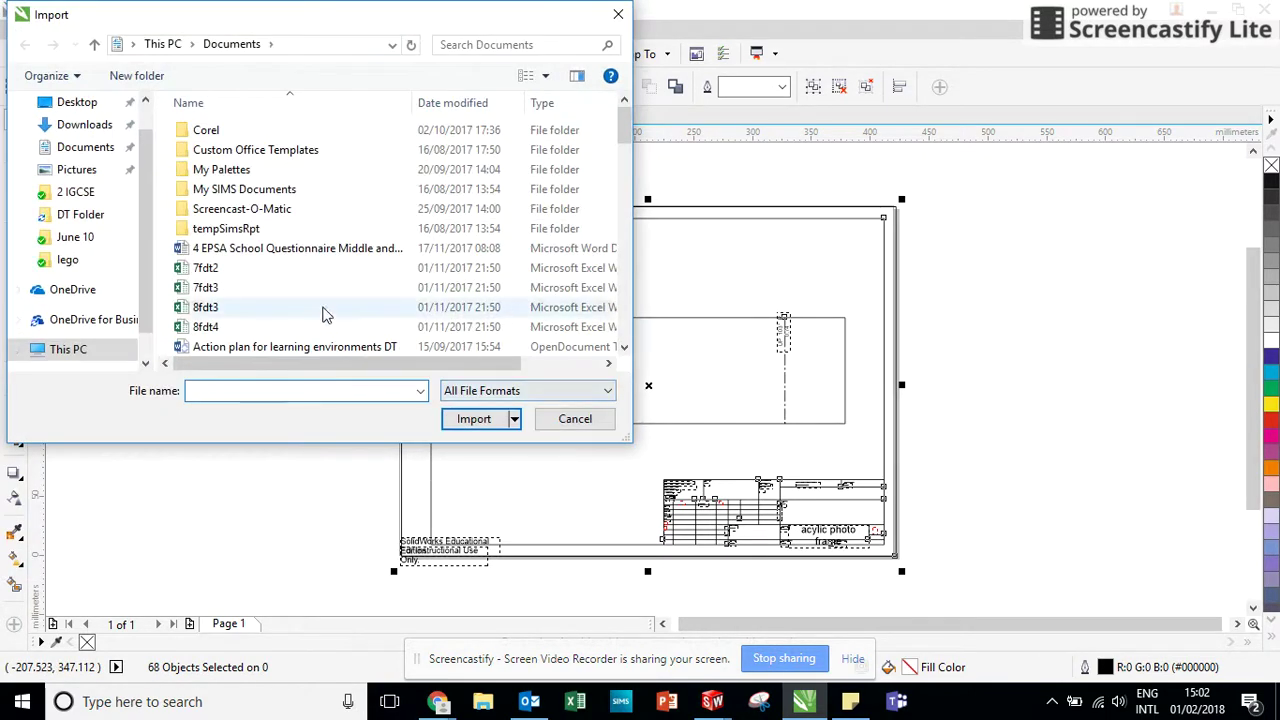
scroll(450, 250, down, 3)
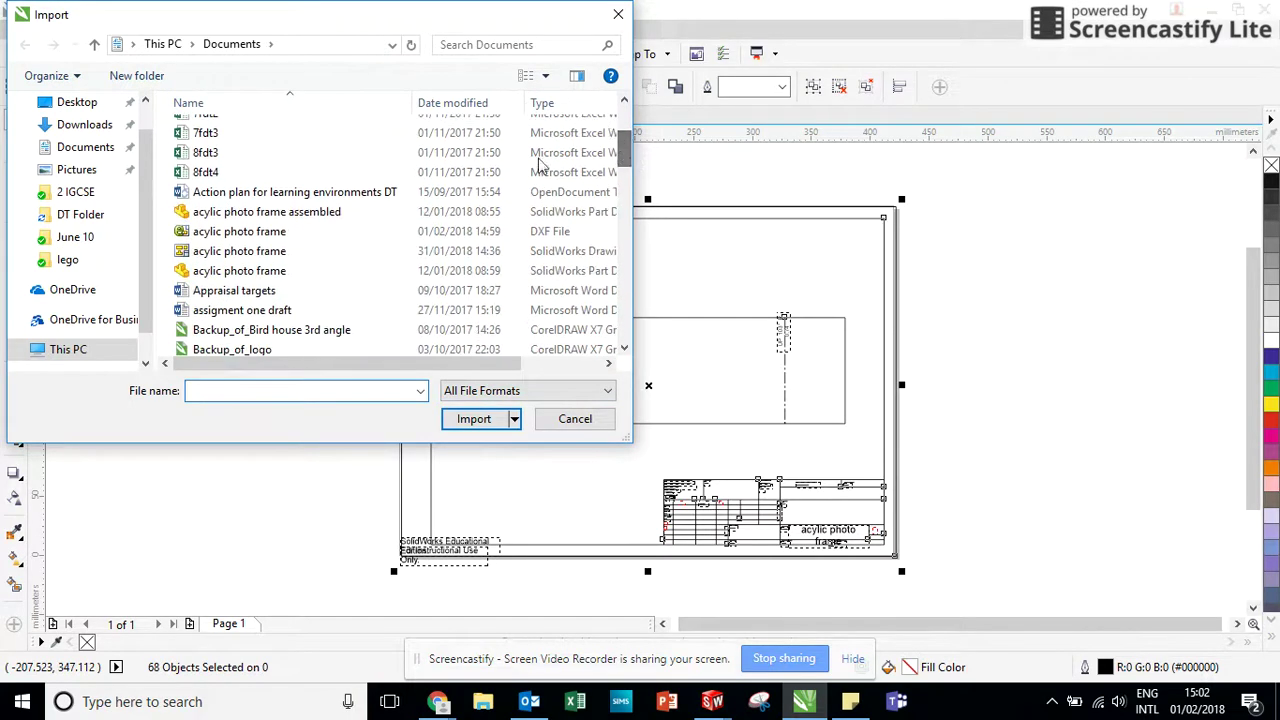
click(278, 236)
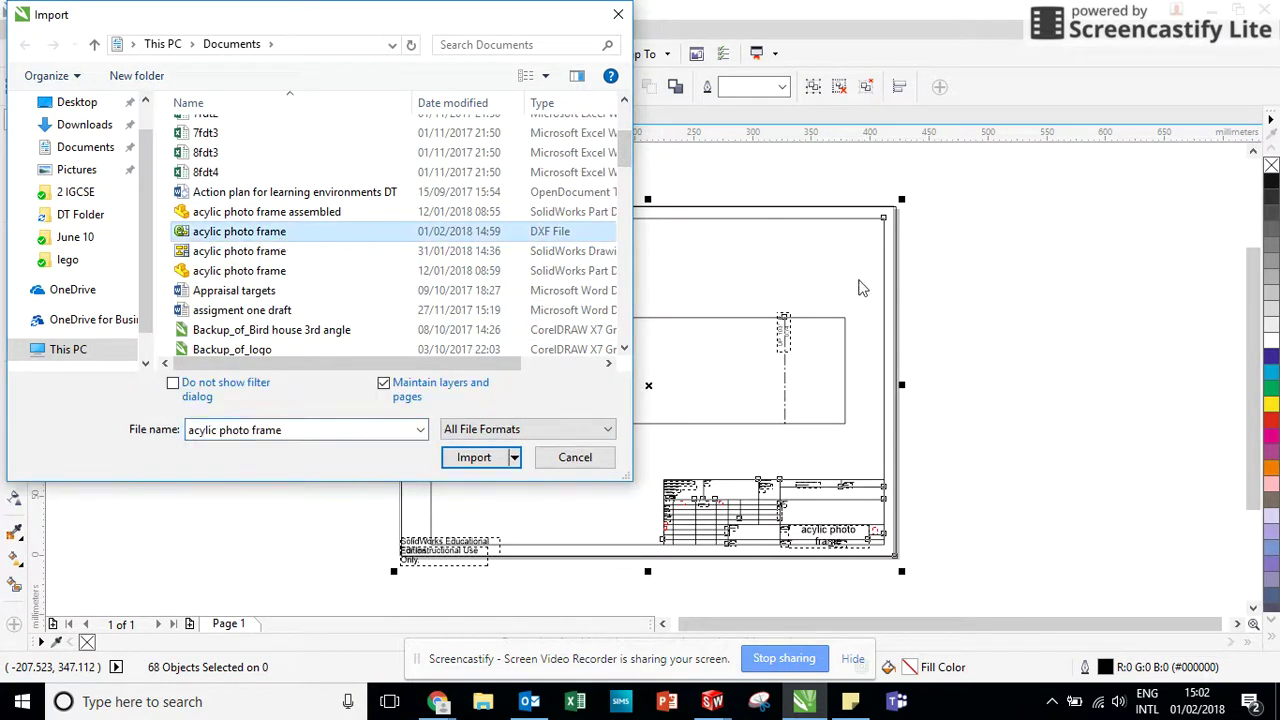
click(485, 460)
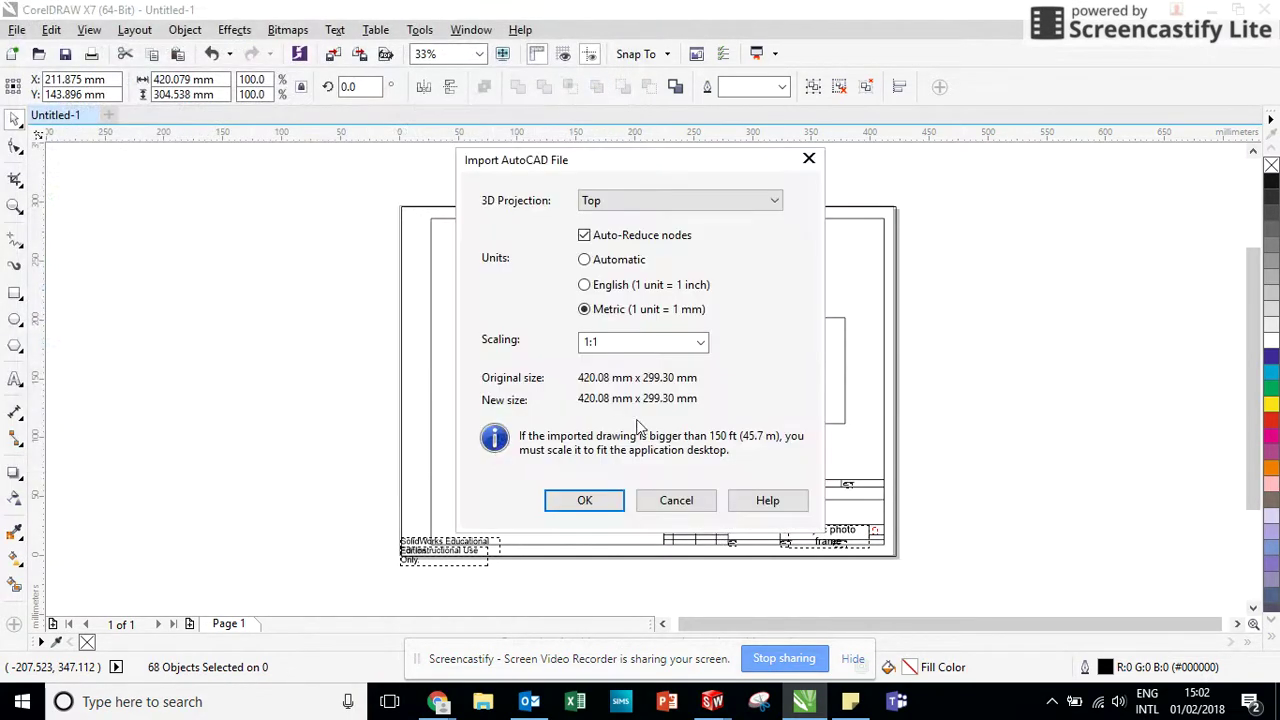
click(624, 500)
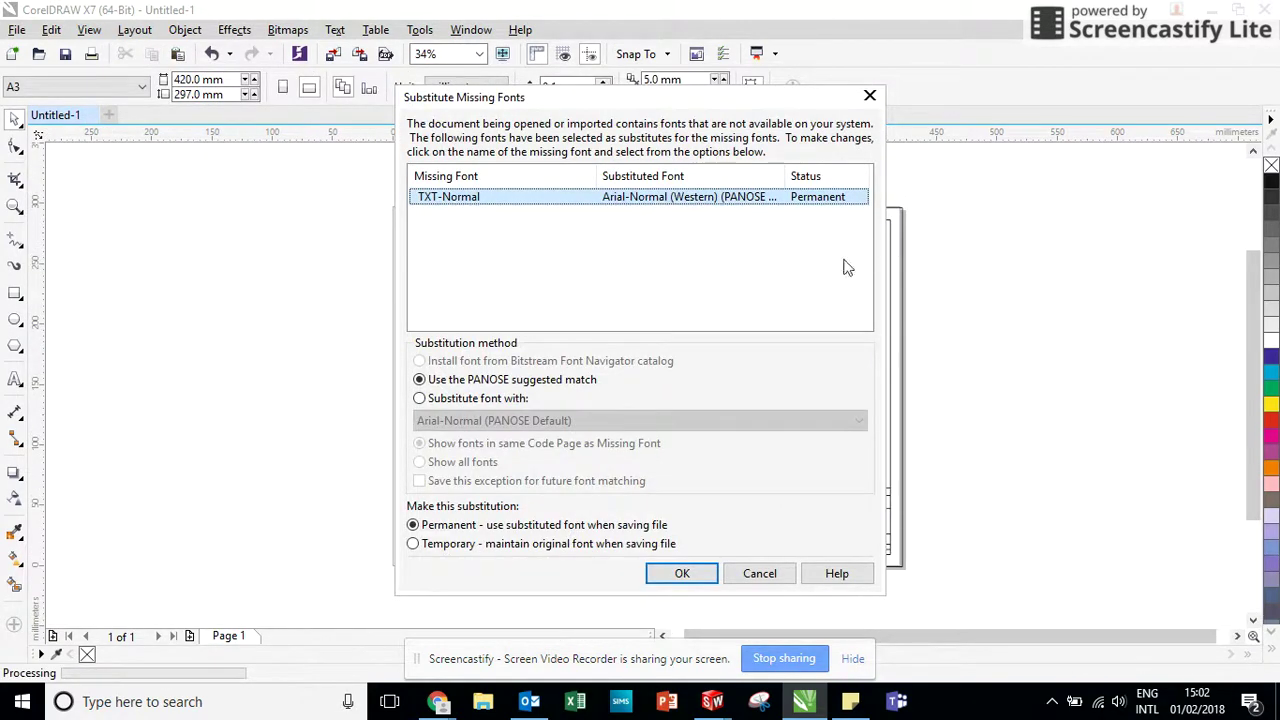
click(688, 575)
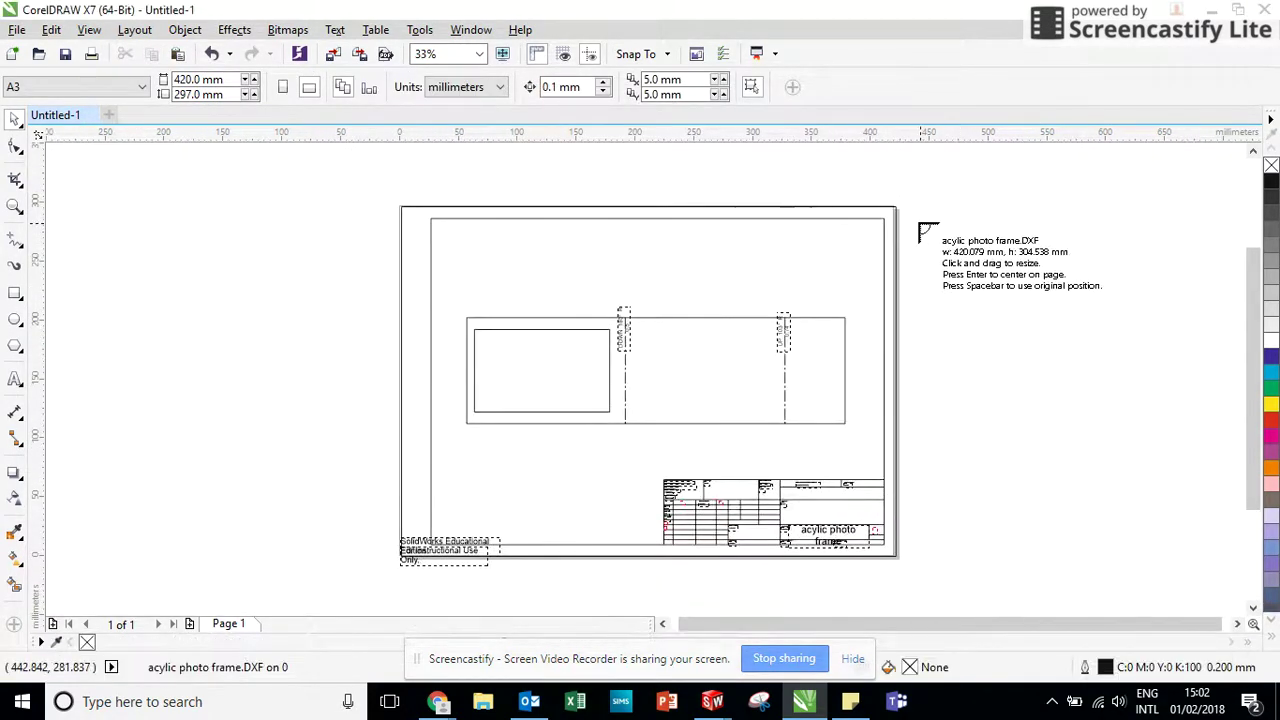
drag(920, 220, 1162, 396)
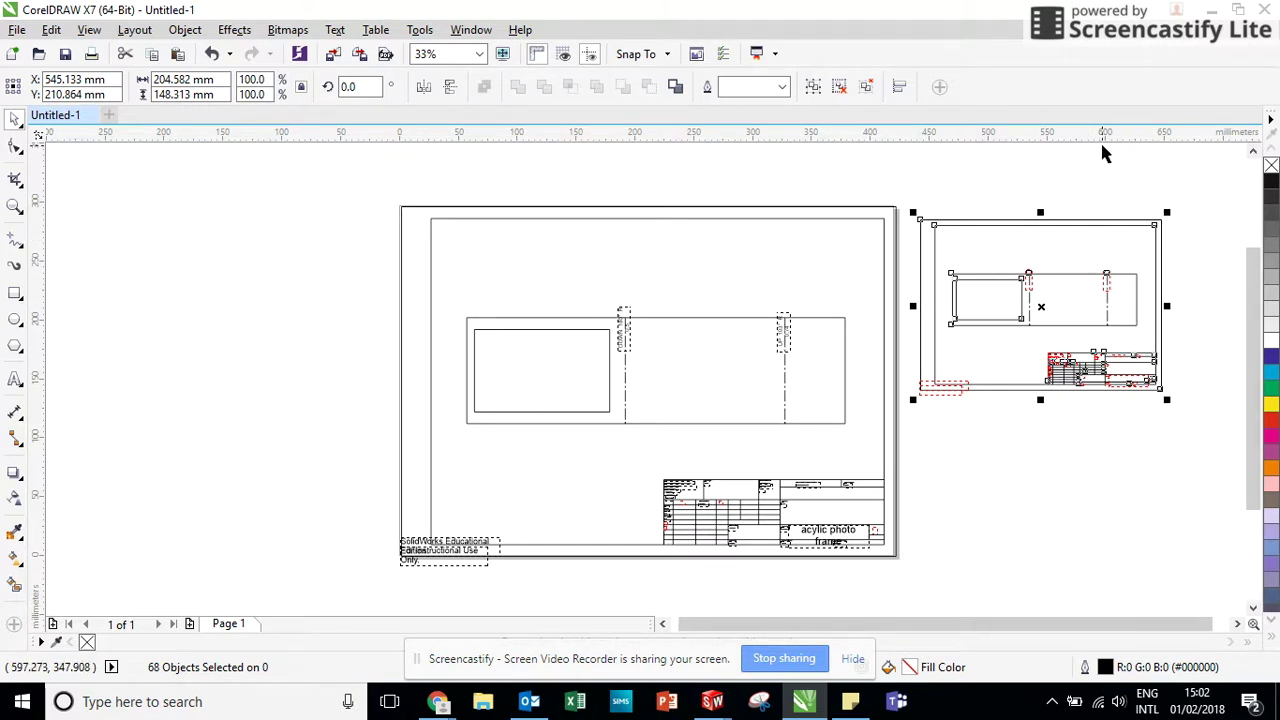
Delete the extra imported copy and the title block.
key(Delete)
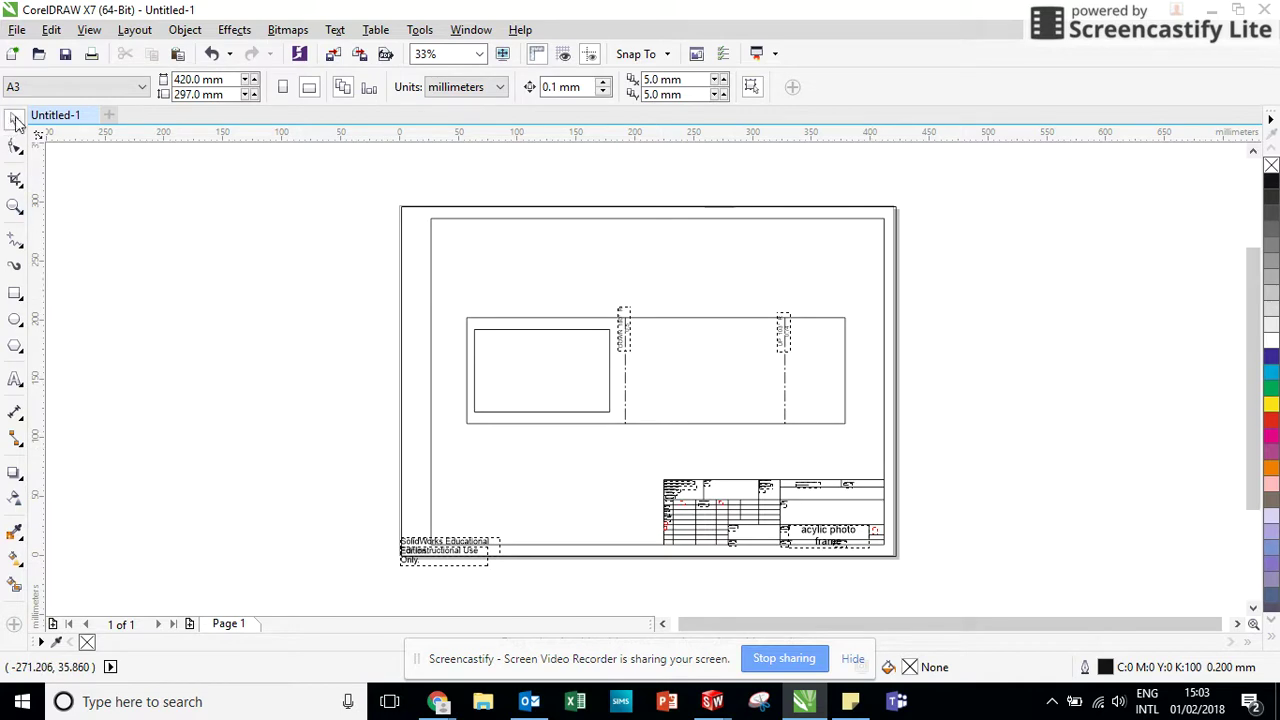
drag(323, 429, 1012, 590)
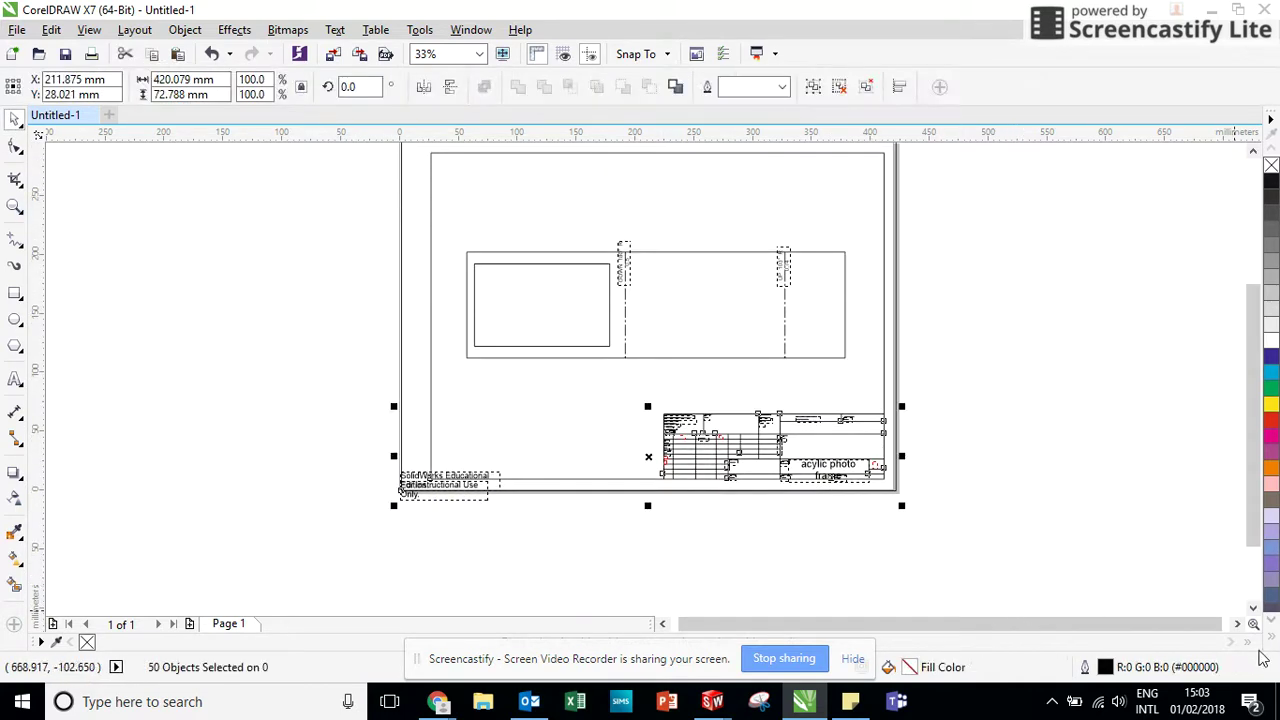
key(Delete)
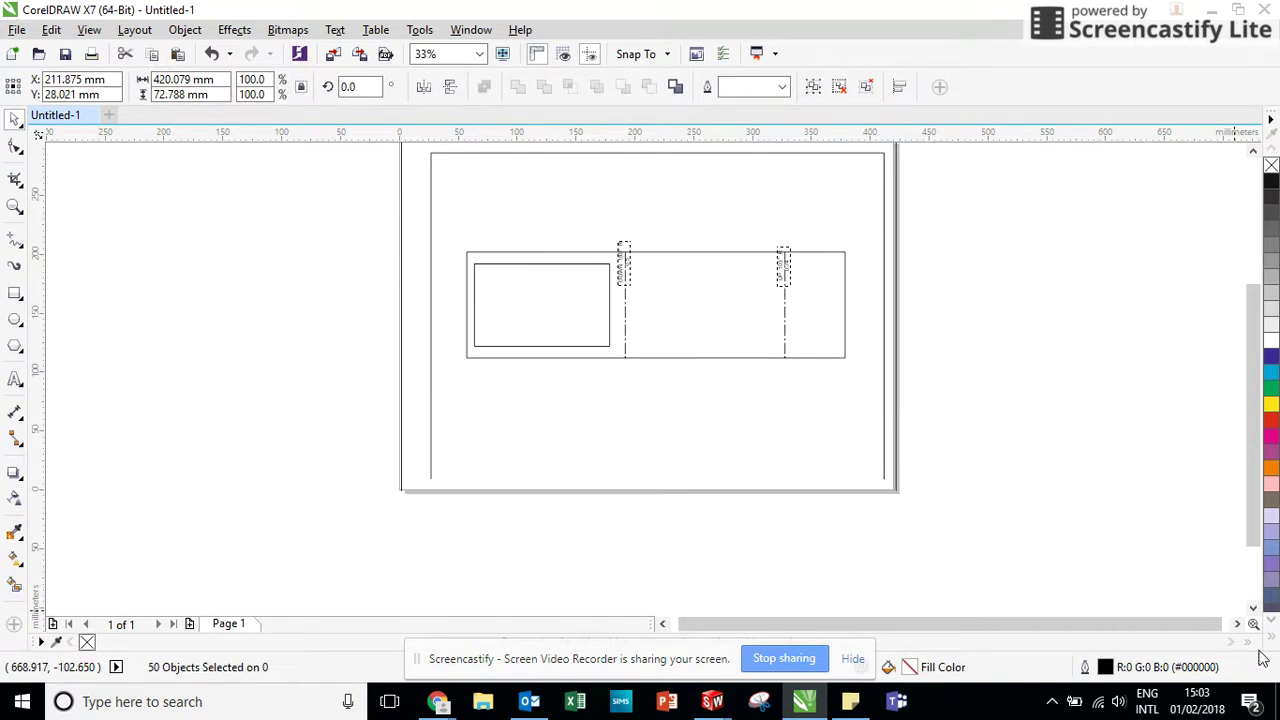
Delete the left, right and top border lines of the drawing.
click(429, 320)
key(Delete)
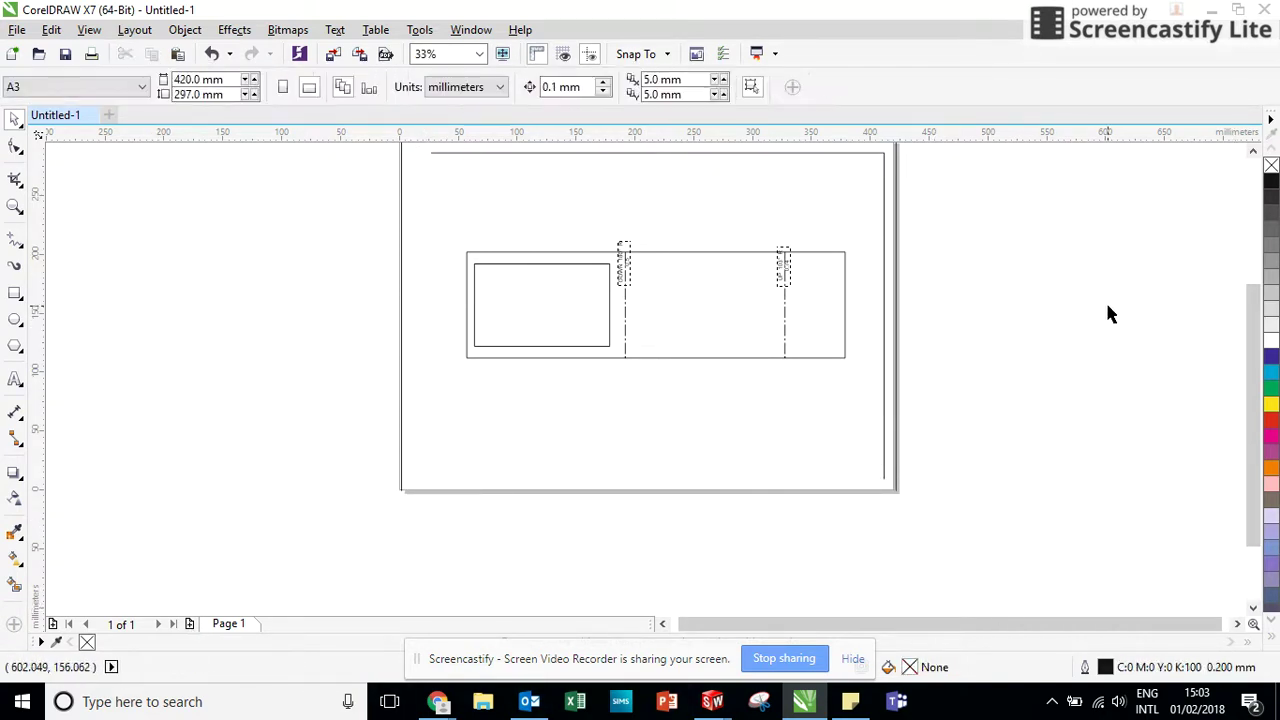
click(885, 195)
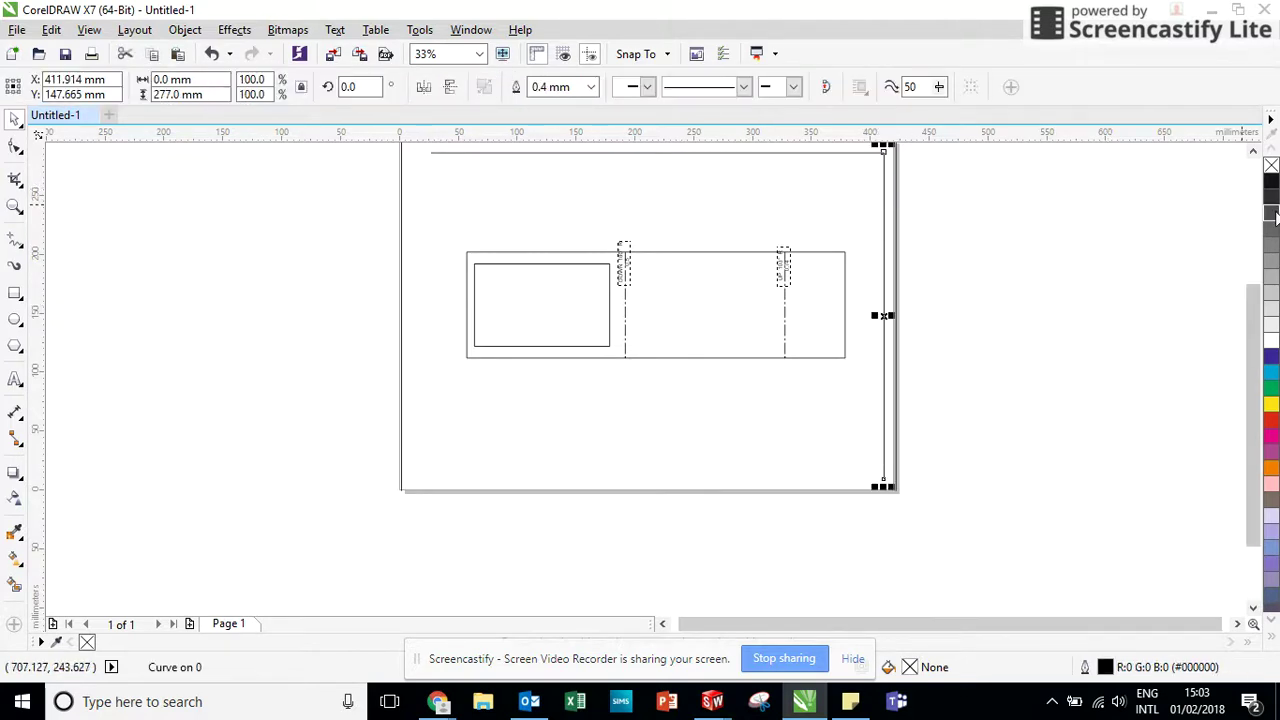
key(Delete)
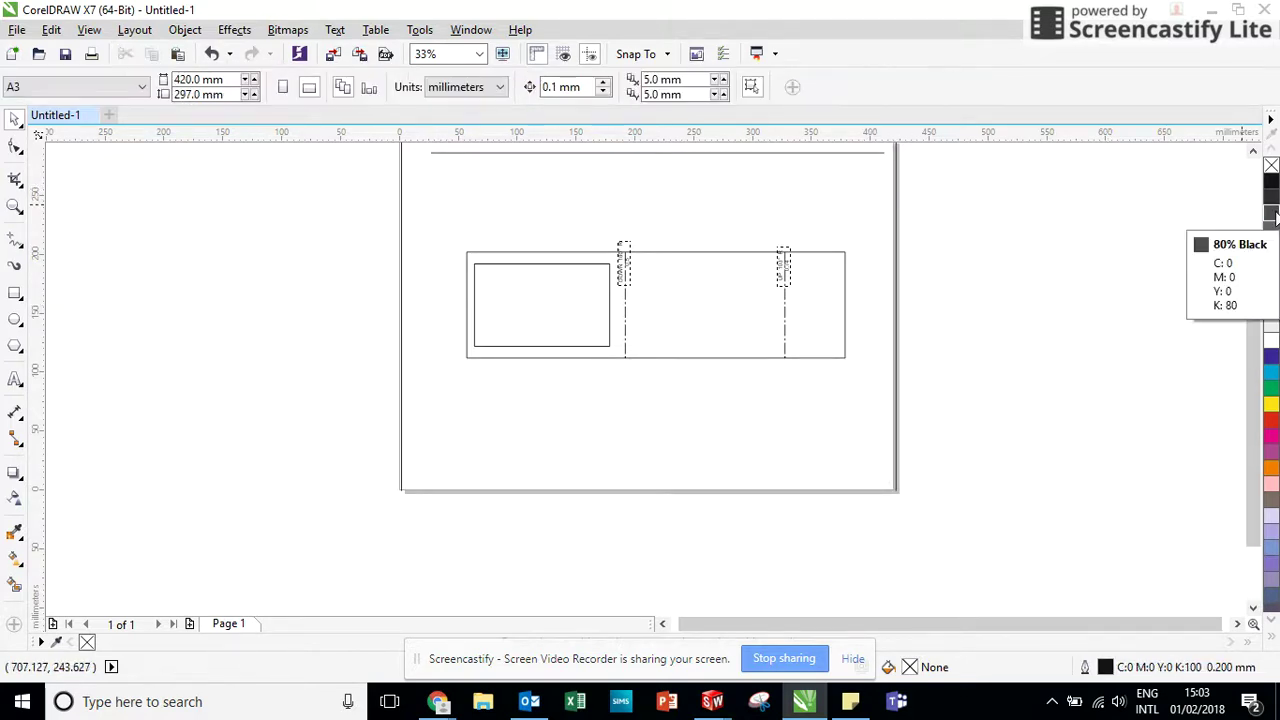
click(756, 150)
key(Delete)
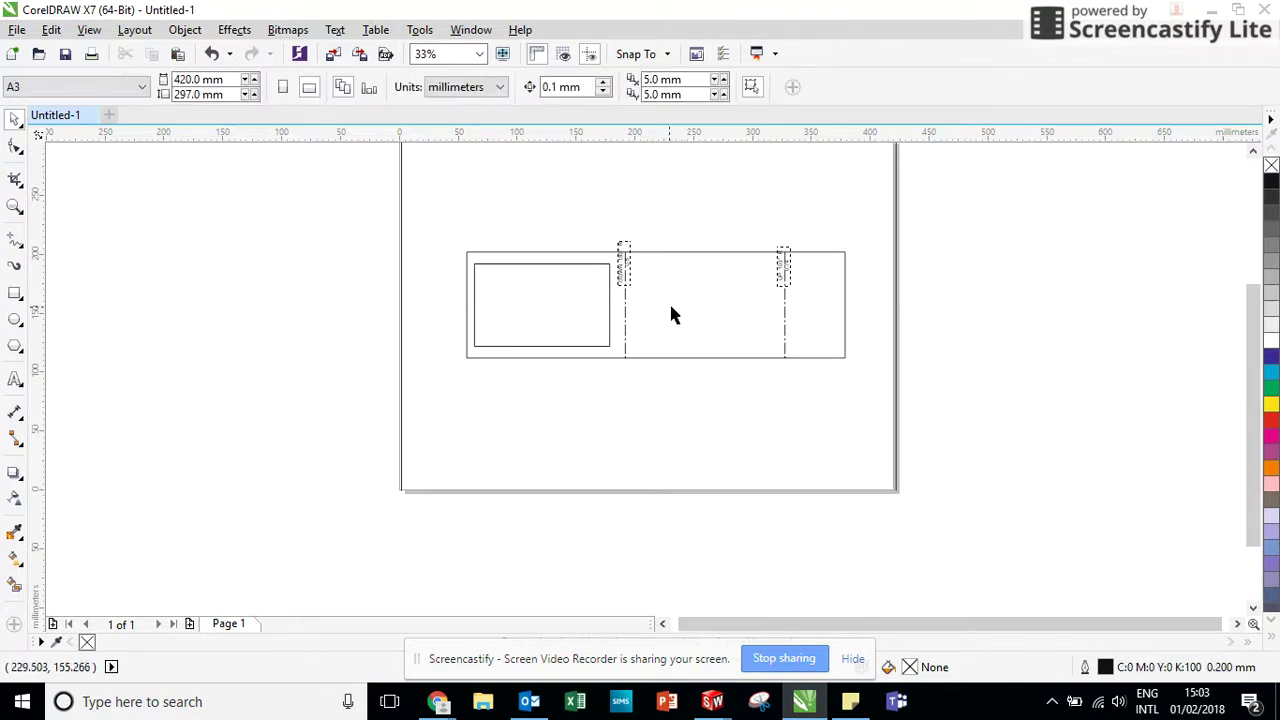
Delete the DOWN 180° and UP 103° bend labels.
scroll(714, 317, up, 2)
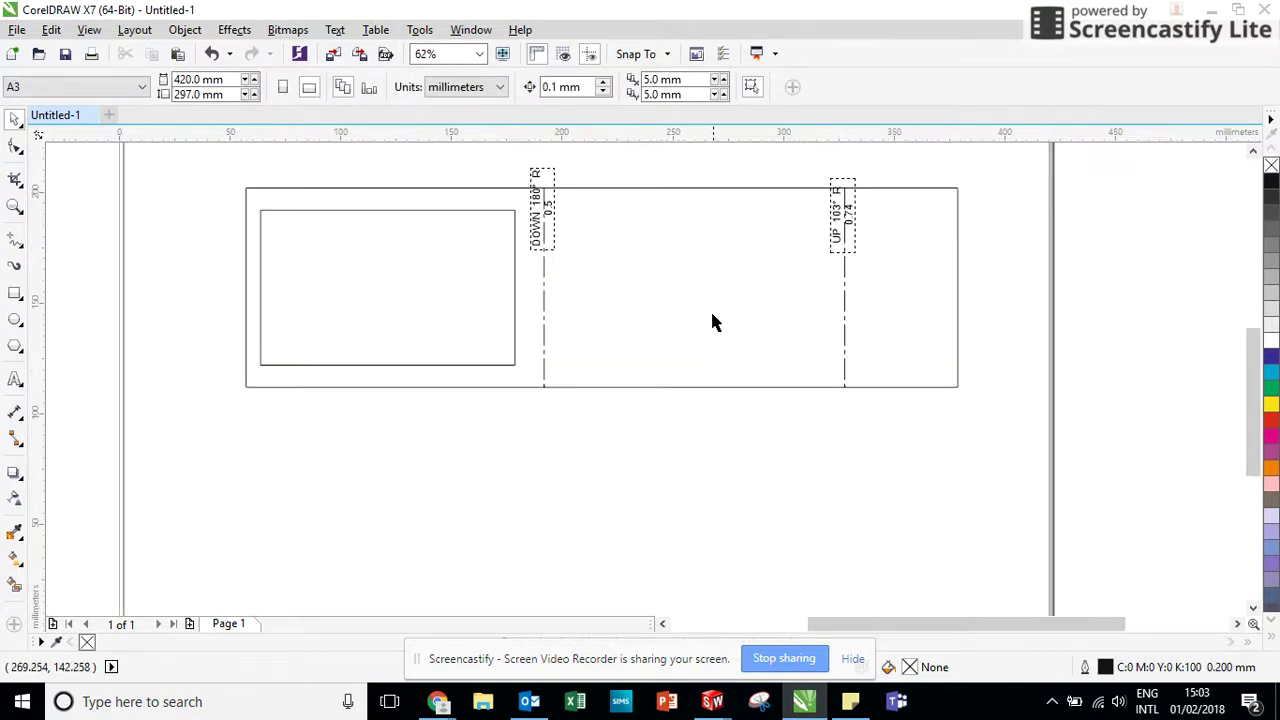
click(537, 235)
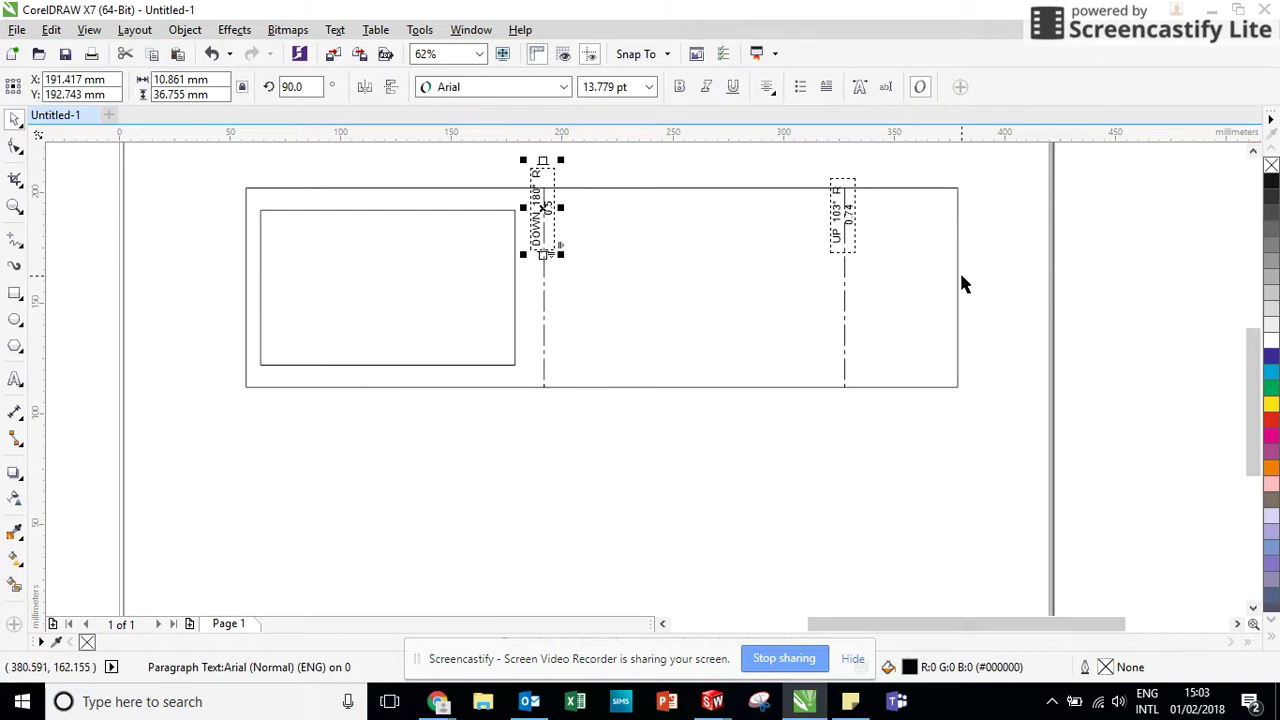
key(Delete)
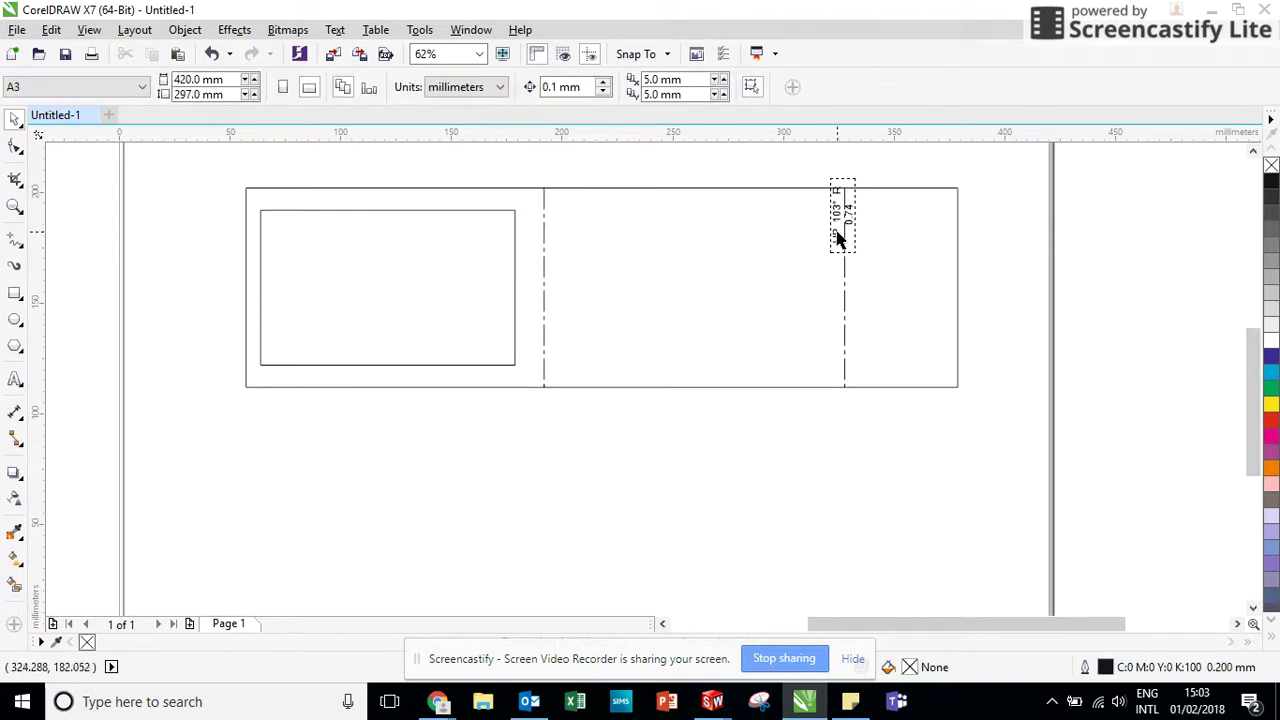
right_click(839, 239)
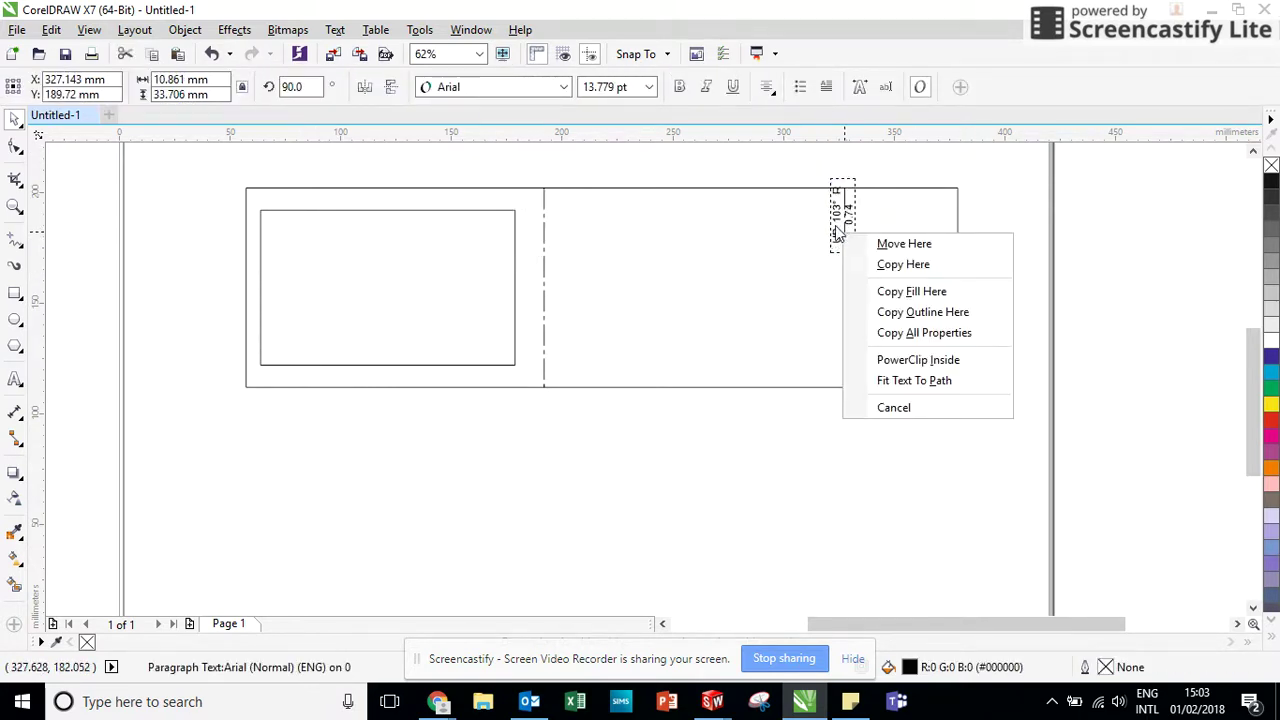
key(Escape)
key(Delete)
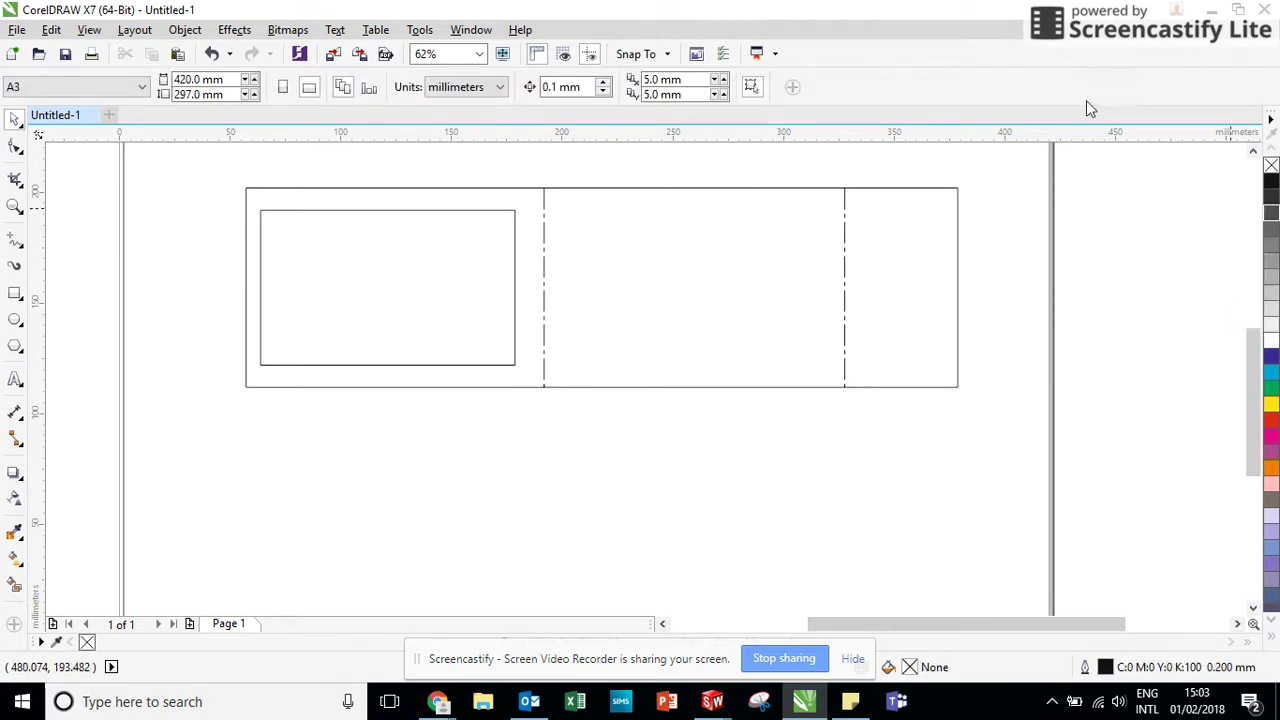
Delete the left and right dashed bend lines.
click(543, 290)
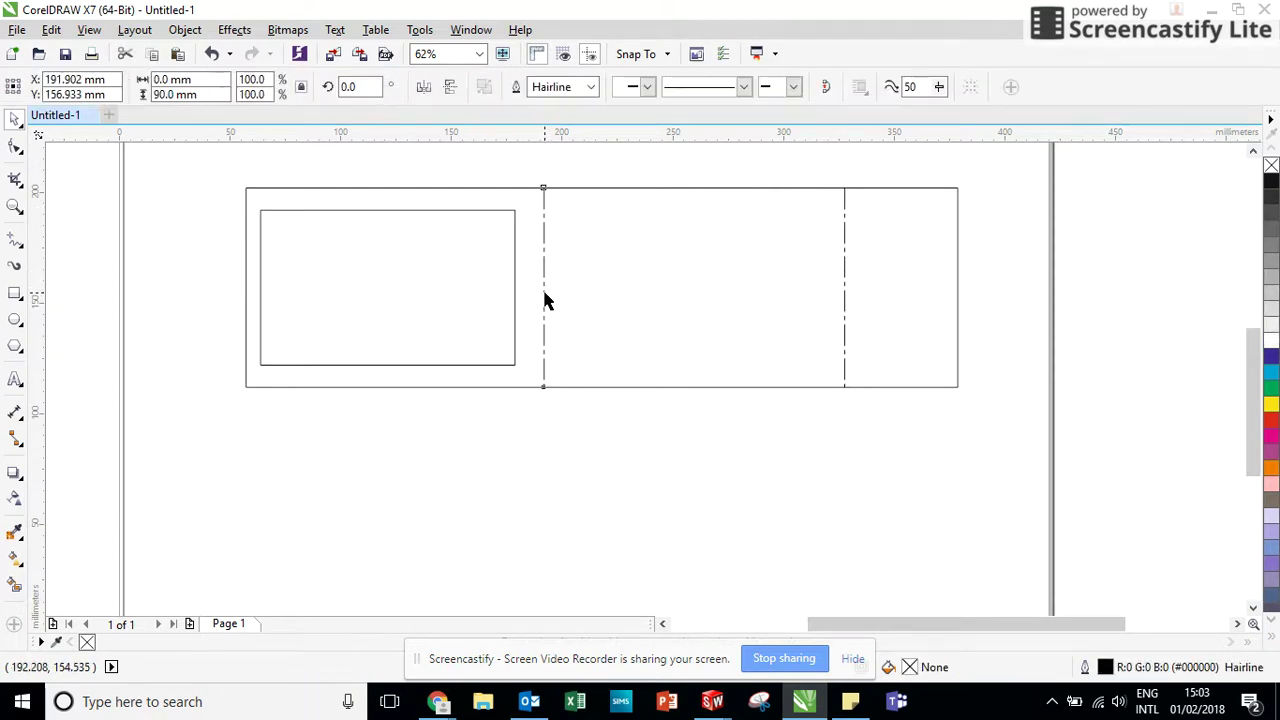
key(Delete)
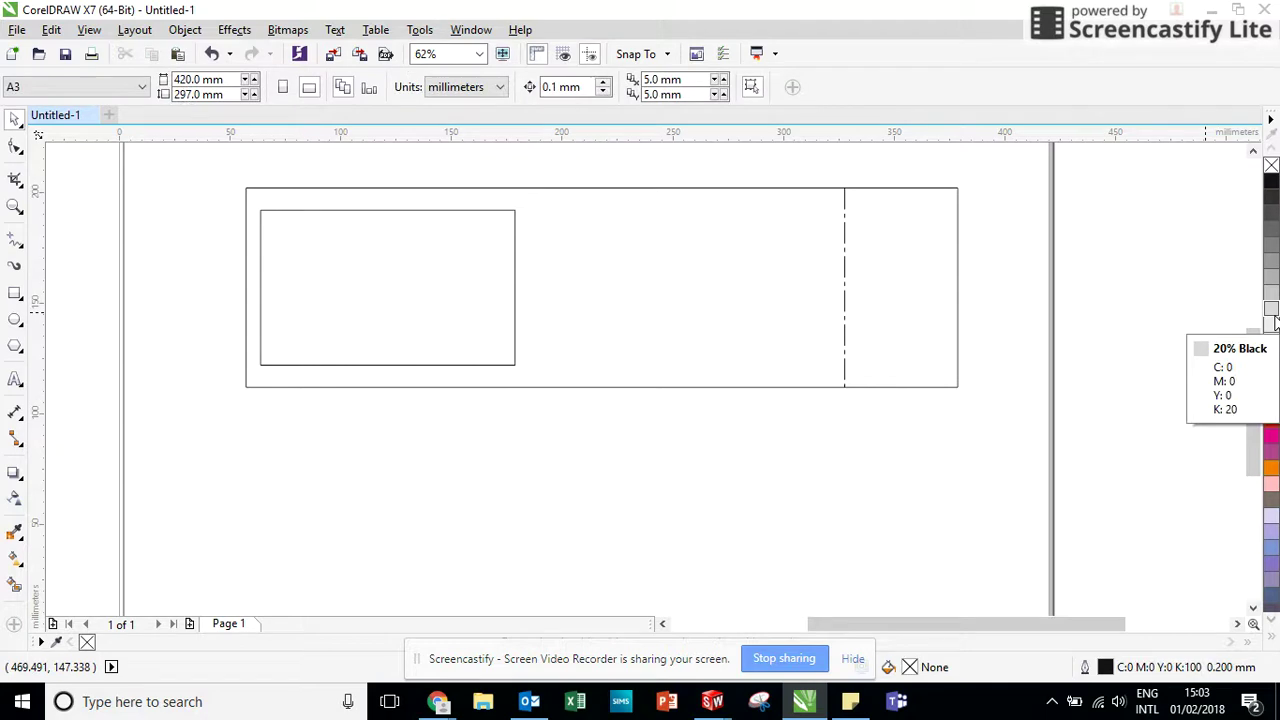
click(844, 325)
key(Delete)
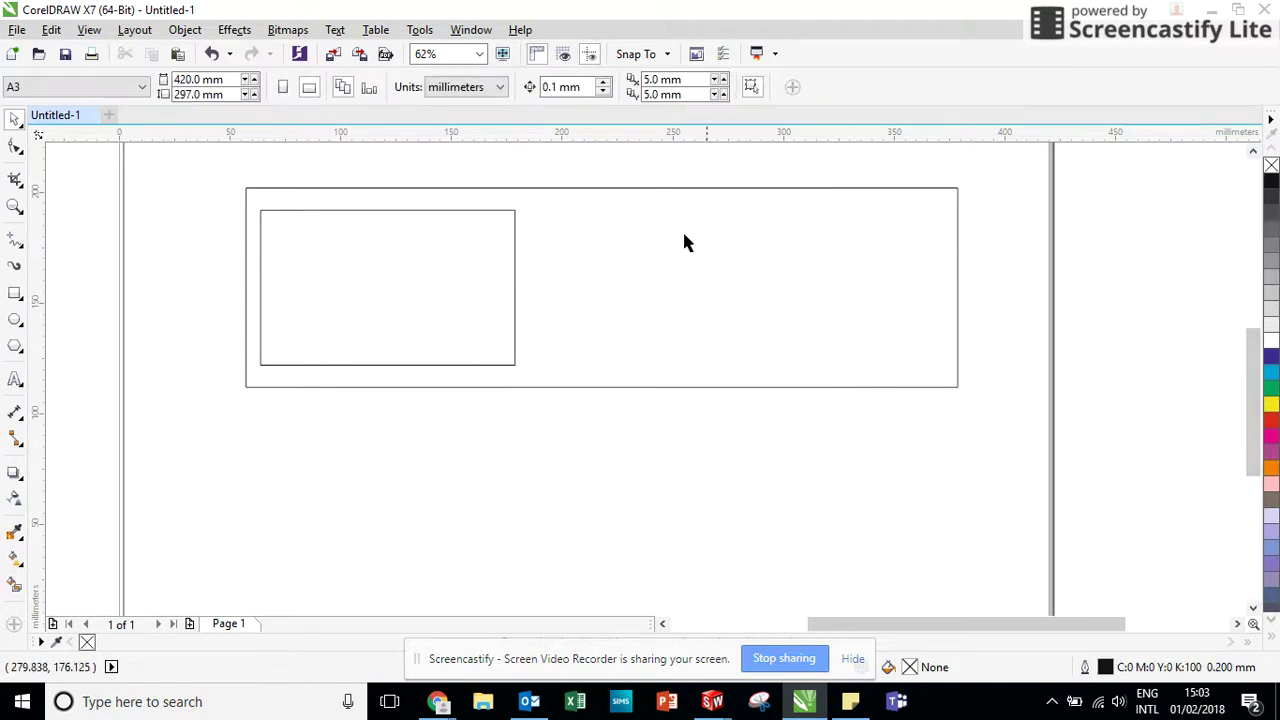
scroll(101, 363, up, 2)
scroll(150, 372, down, 4)
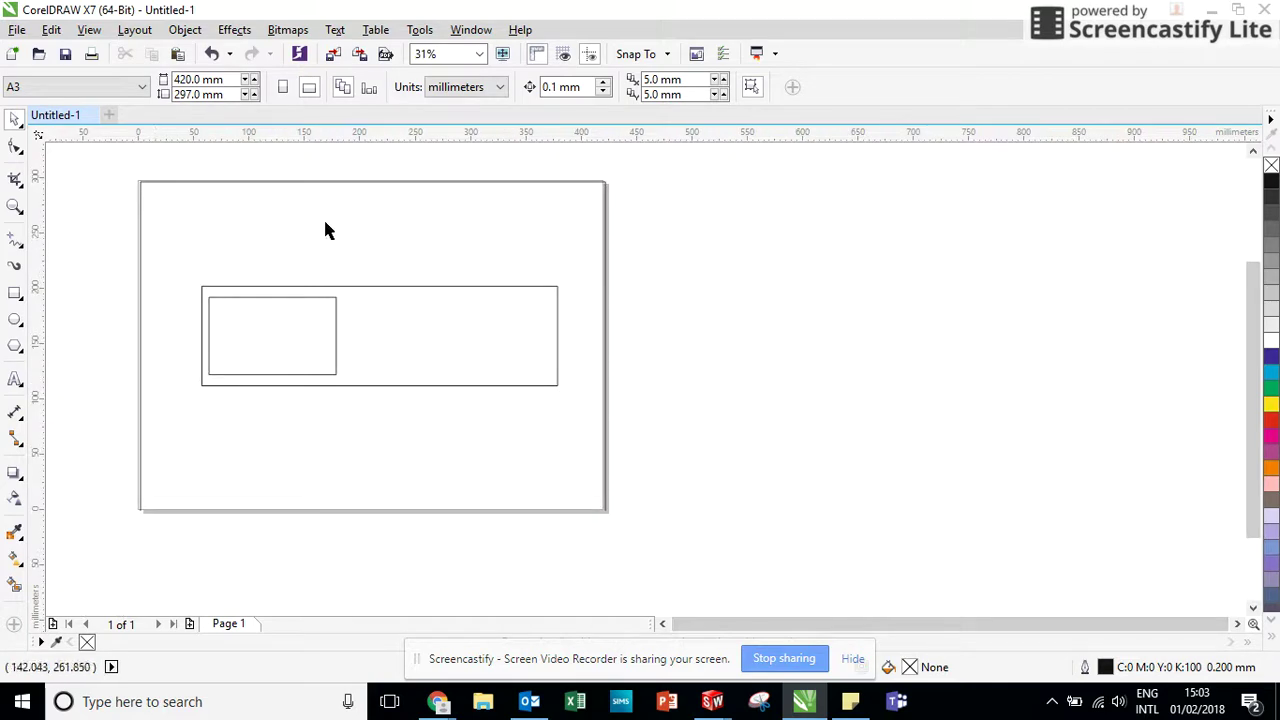
click(514, 183)
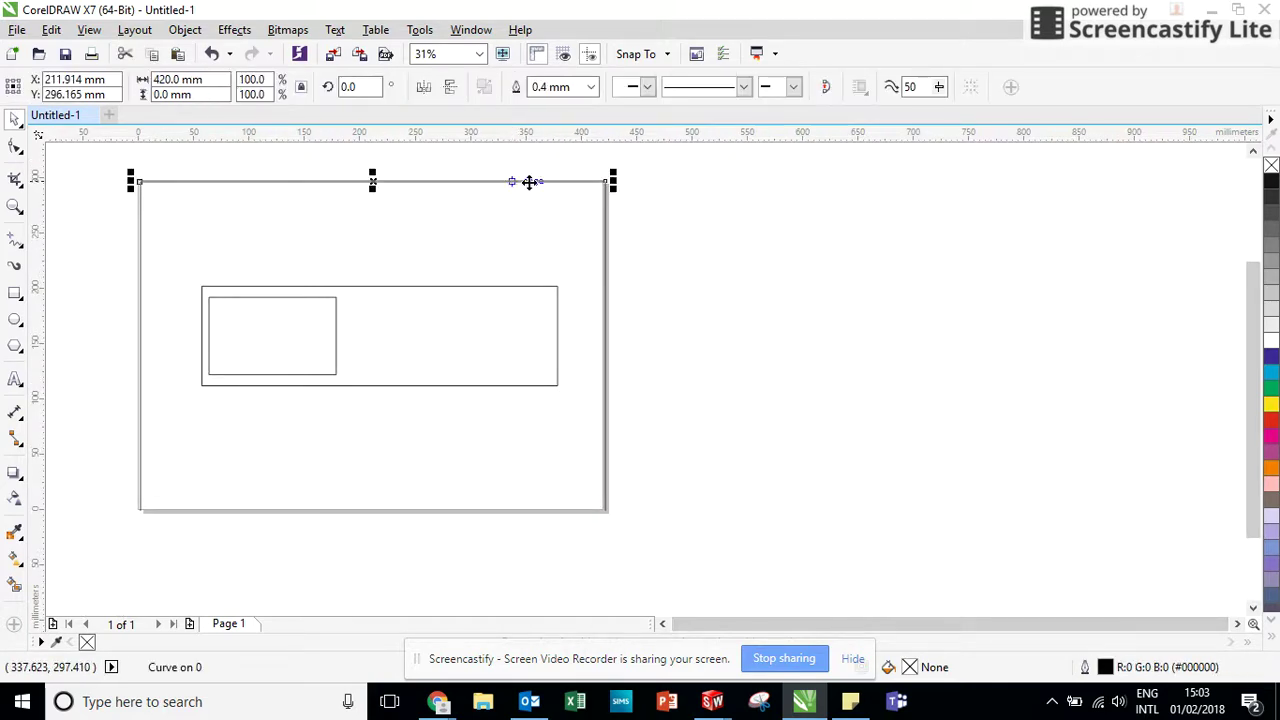
click(766, 224)
drag(80, 157, 162, 542)
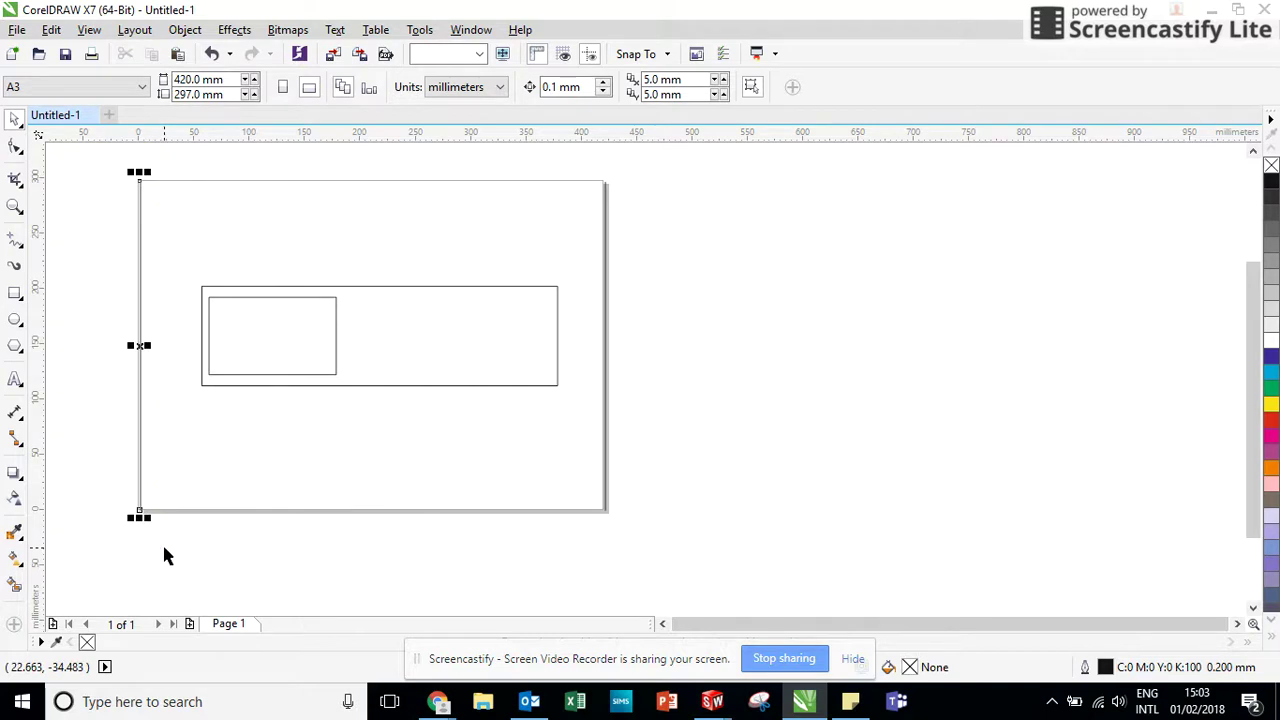
click(134, 491)
drag(108, 486, 672, 551)
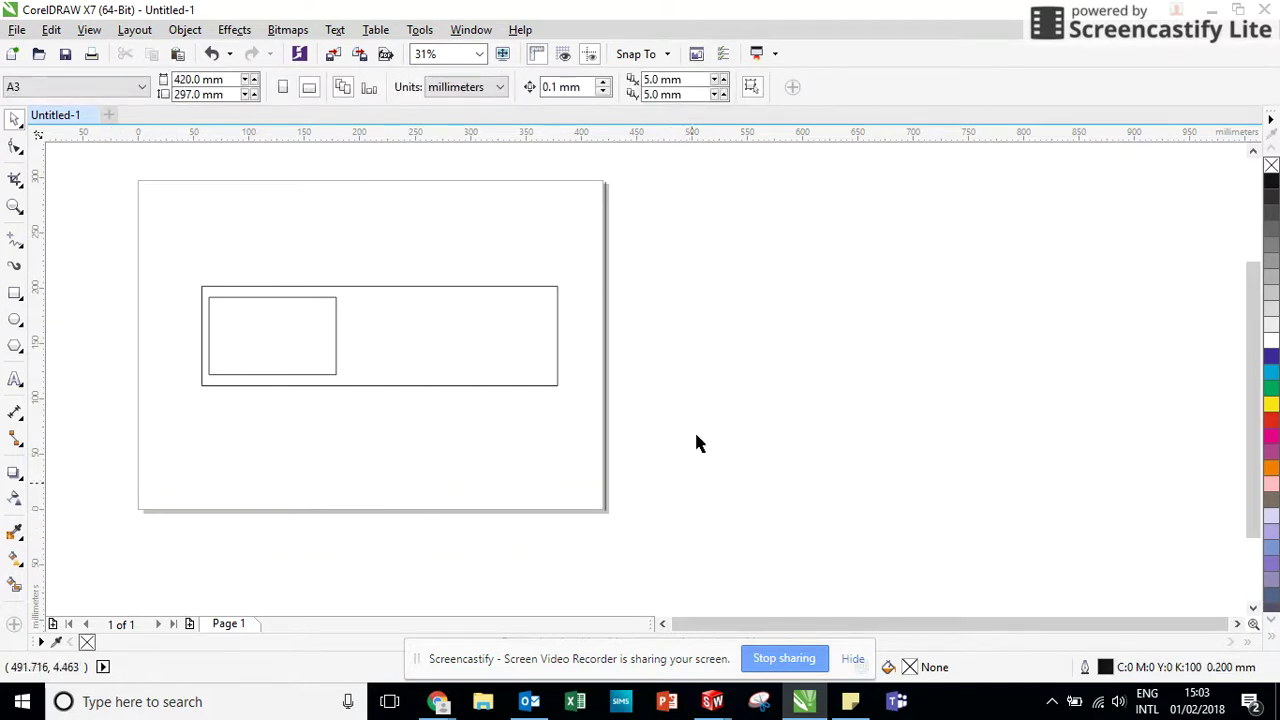
drag(587, 165, 733, 592)
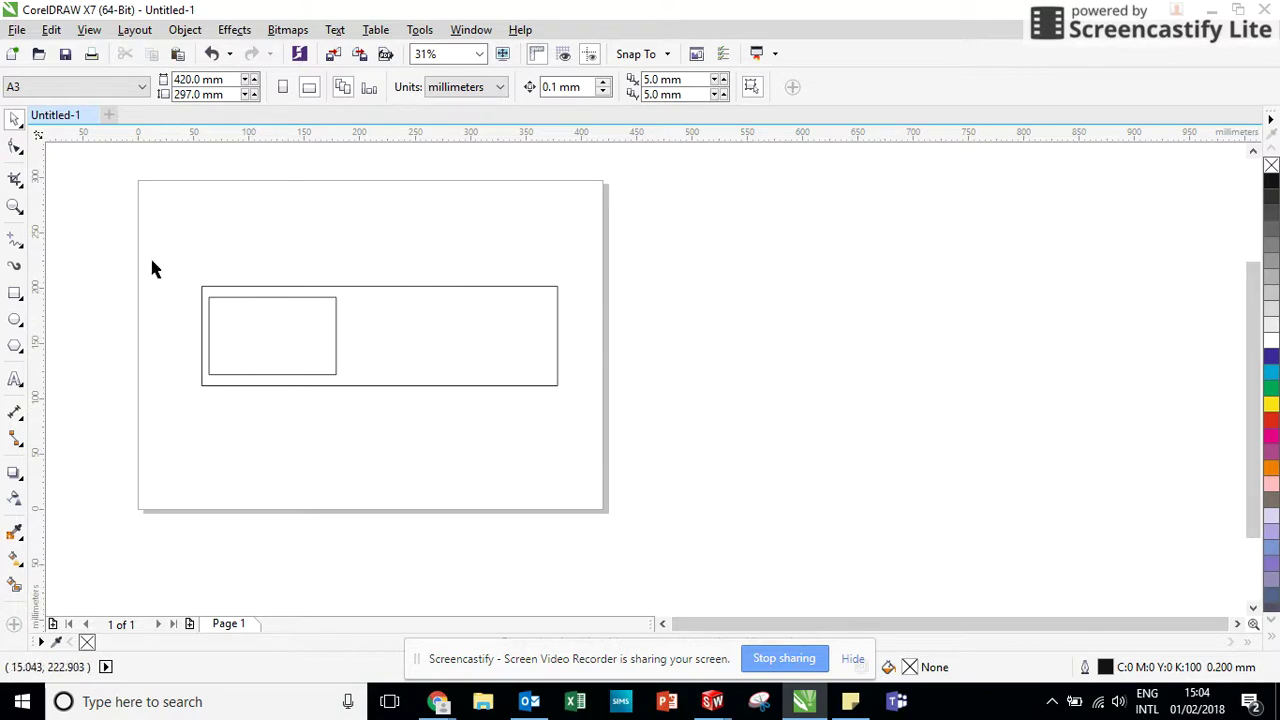
drag(164, 250, 646, 474)
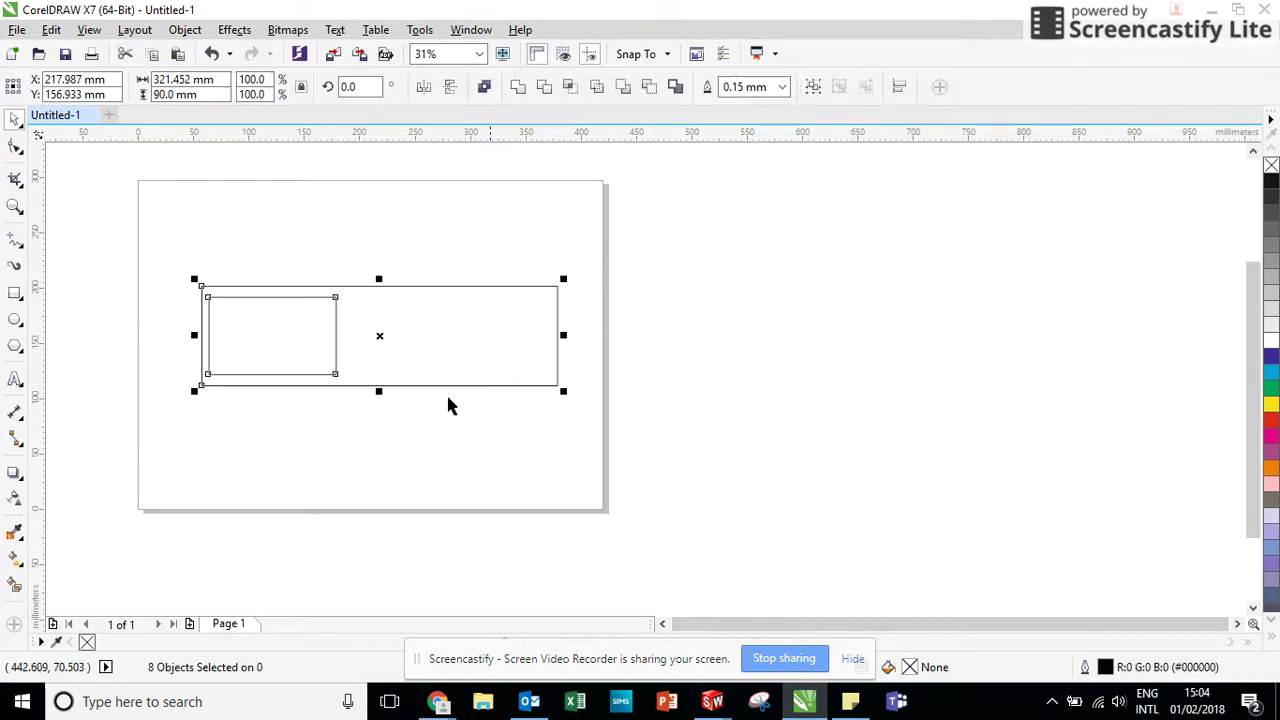
Colour the selected frame outlines red and set their width to Hairline.
right_click(1272, 424)
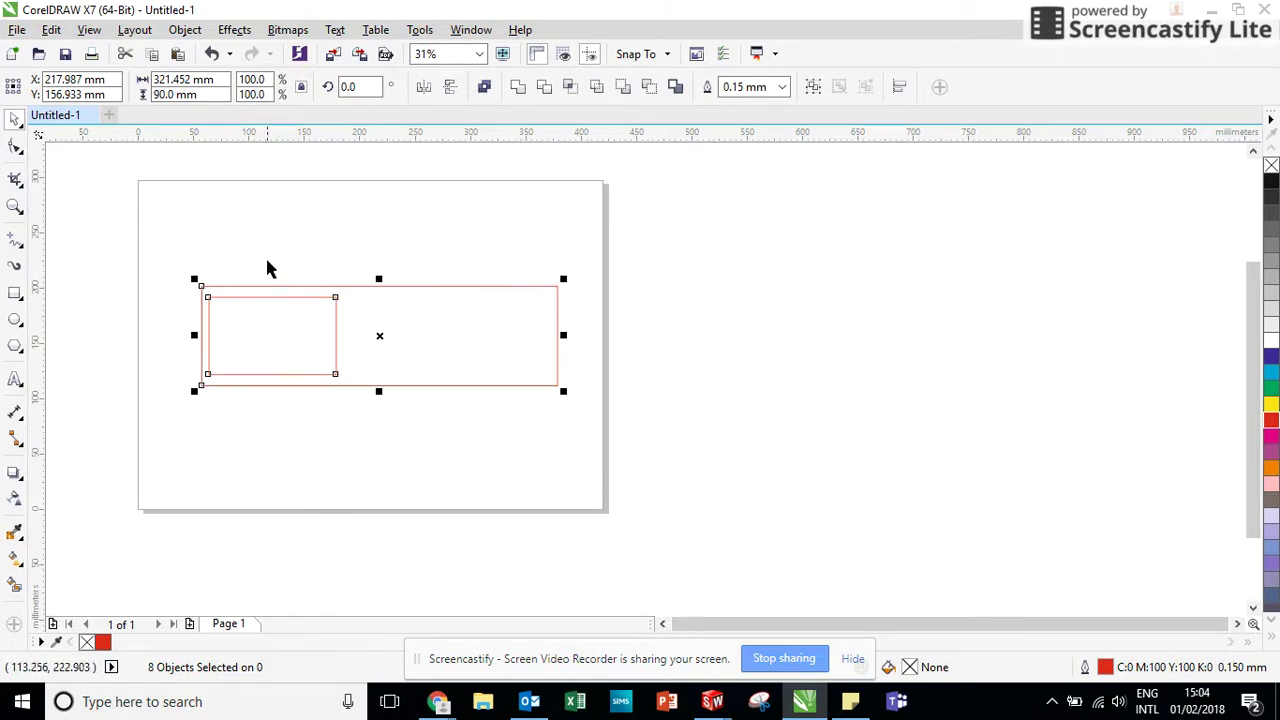
click(782, 87)
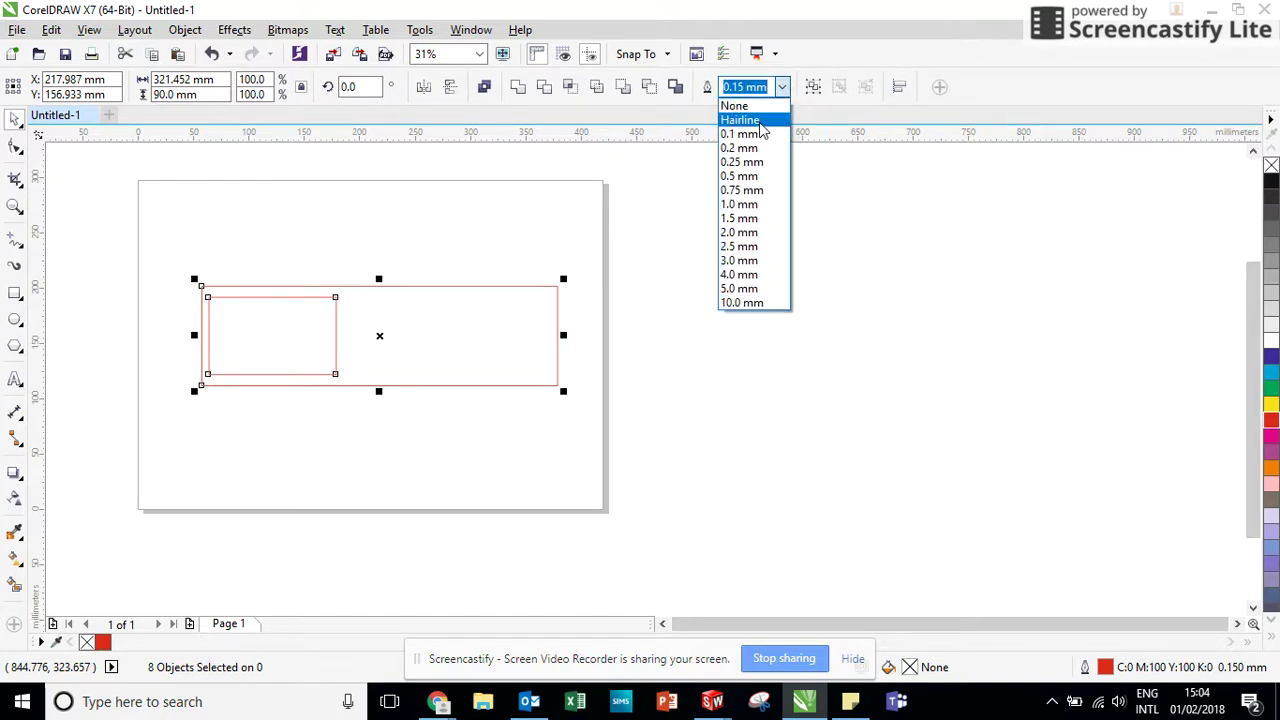
click(758, 121)
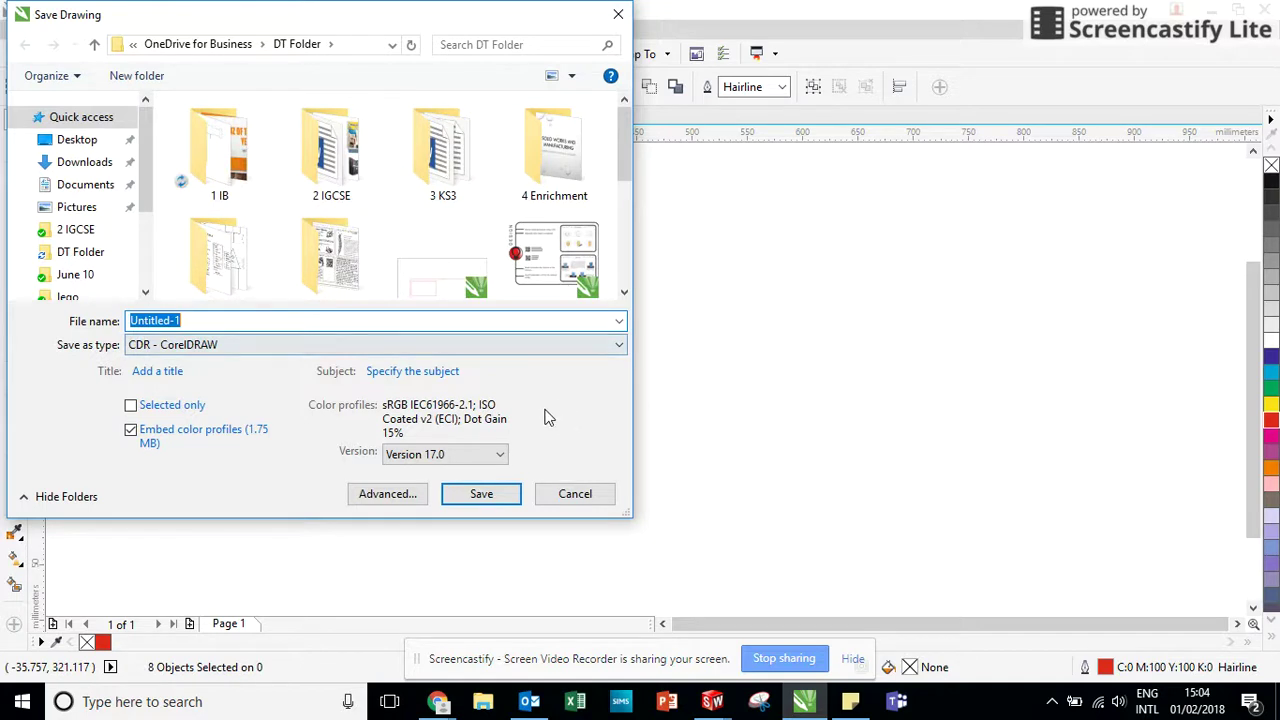
Save the drawing as 'cutting template' in the DT Folder.
key(BackSpace)
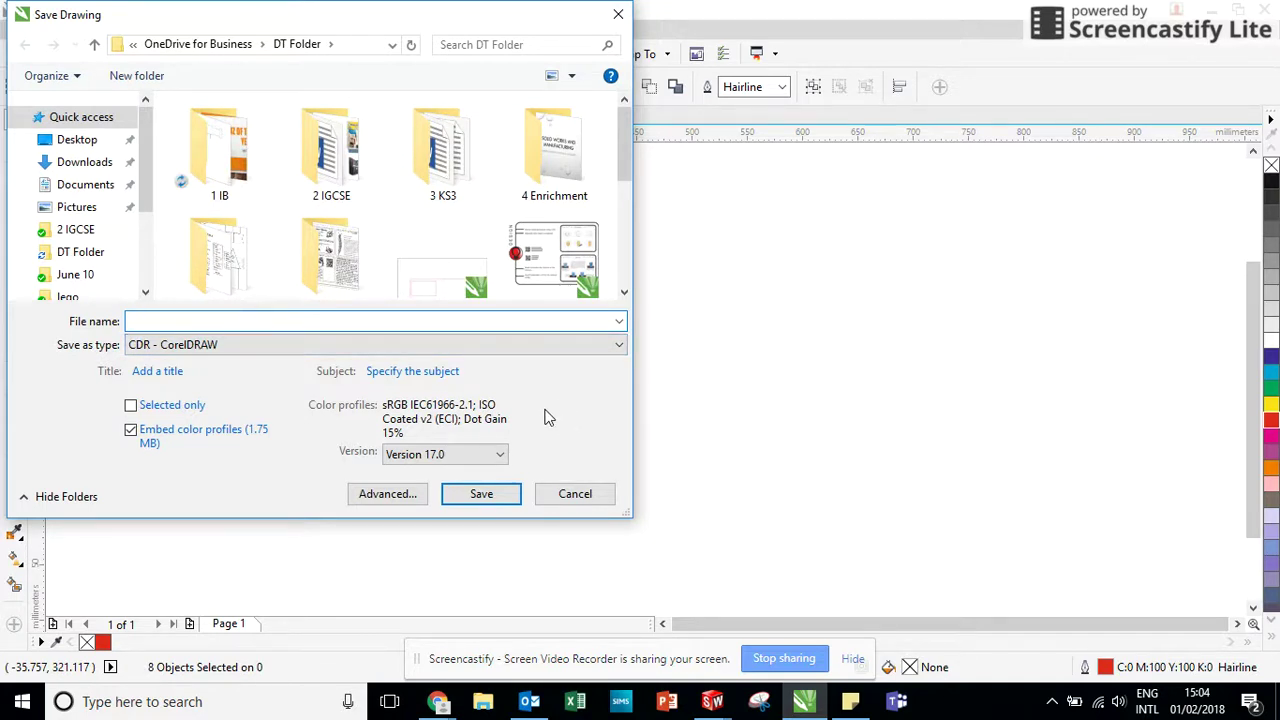
text(cutting template)
click(483, 494)
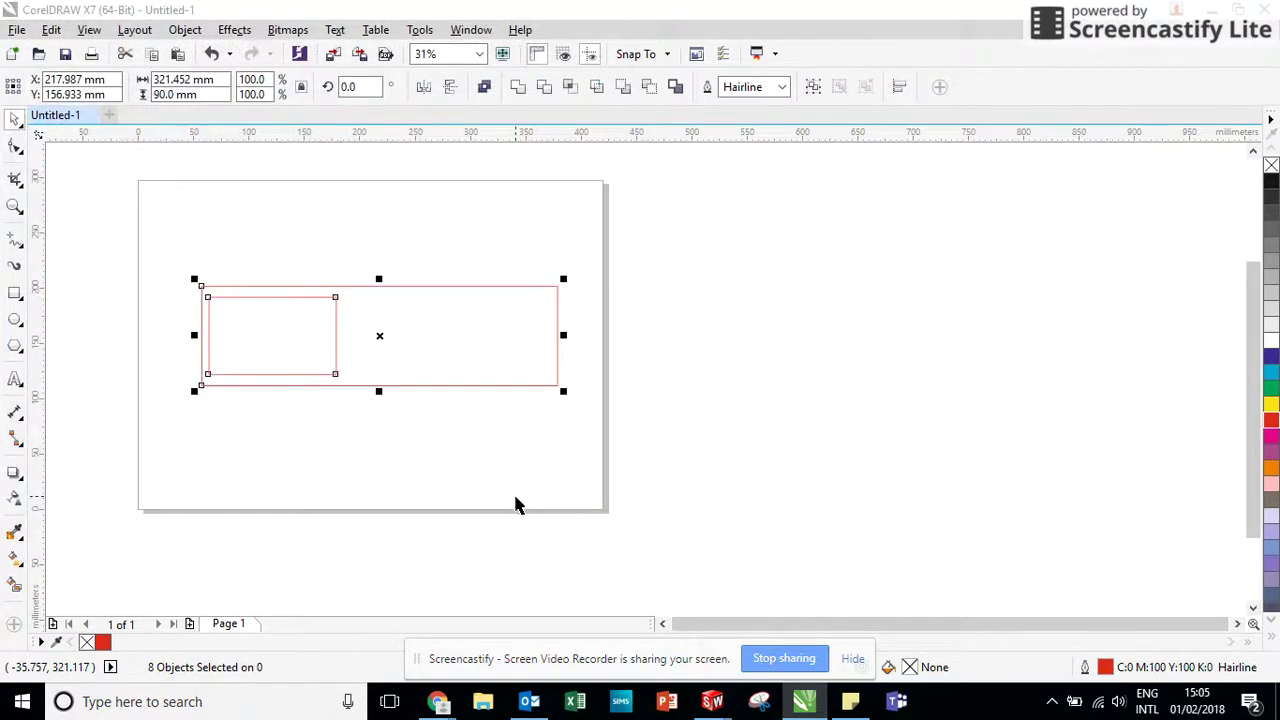